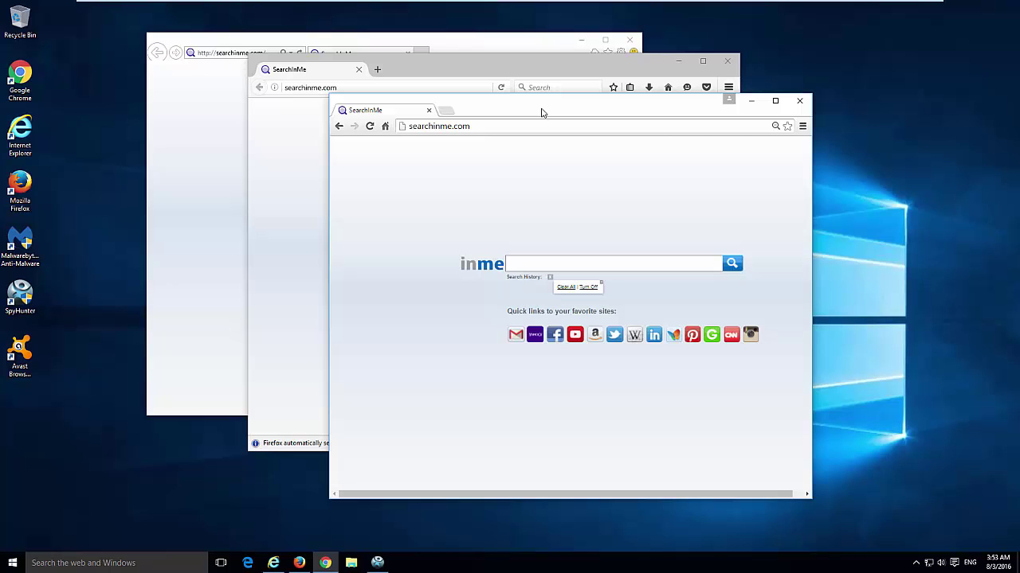
# Examine the searchinme.com start page in the Chrome, Firefox and Internet Explorer windows, bringing each one forward in turn
pyautogui.moveTo(571, 110); pyautogui.dragTo(455, 91)
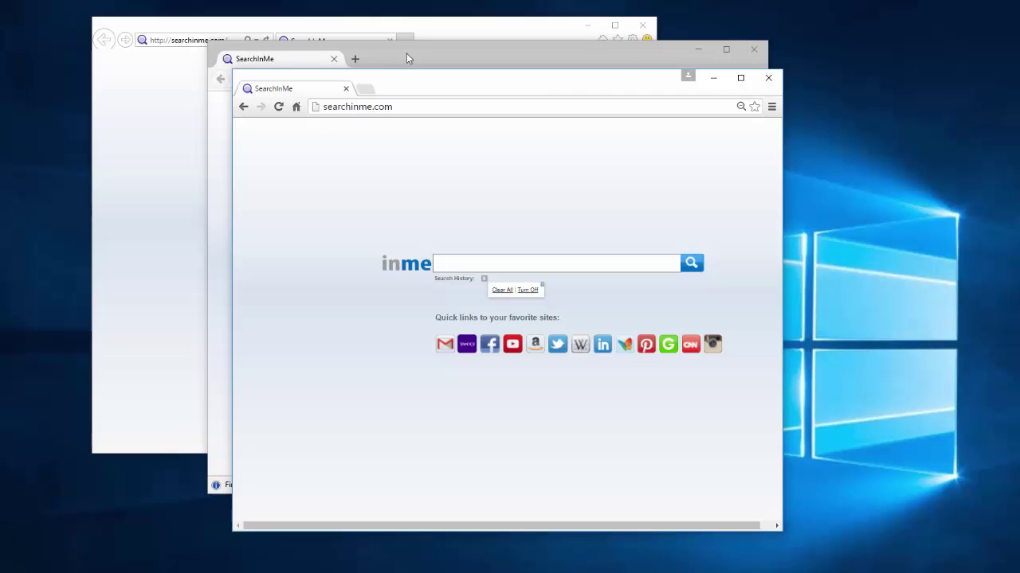
pyautogui.click(406, 54)
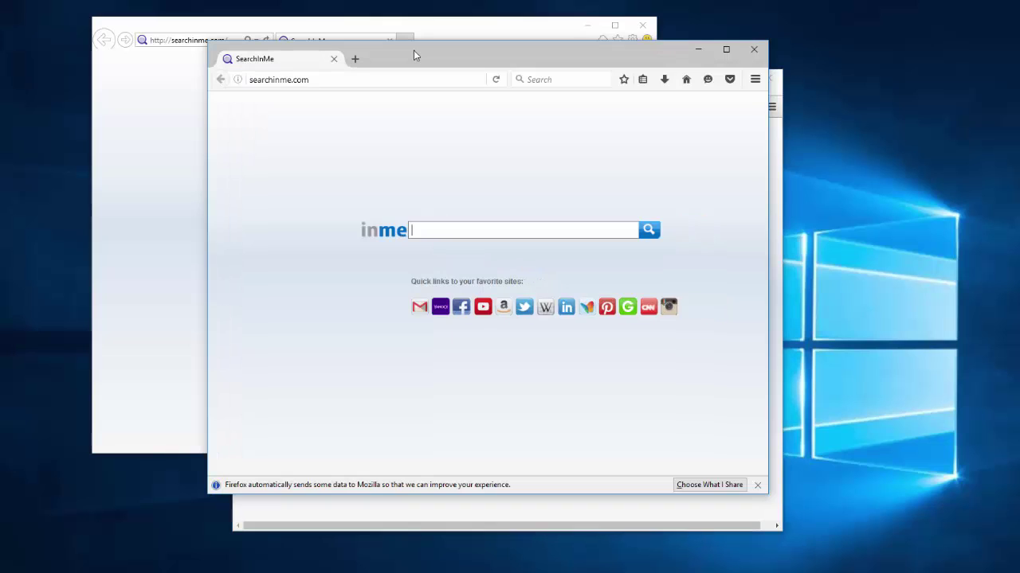
pyautogui.click(473, 31)
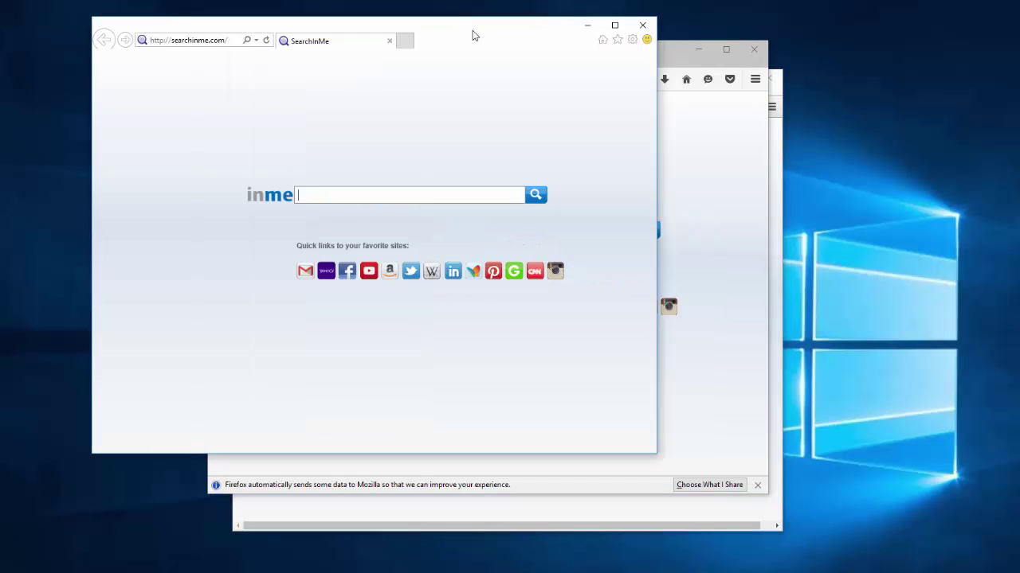
pyautogui.click(780, 255)
pyautogui.moveTo(437, 89); pyautogui.dragTo(421, 97)
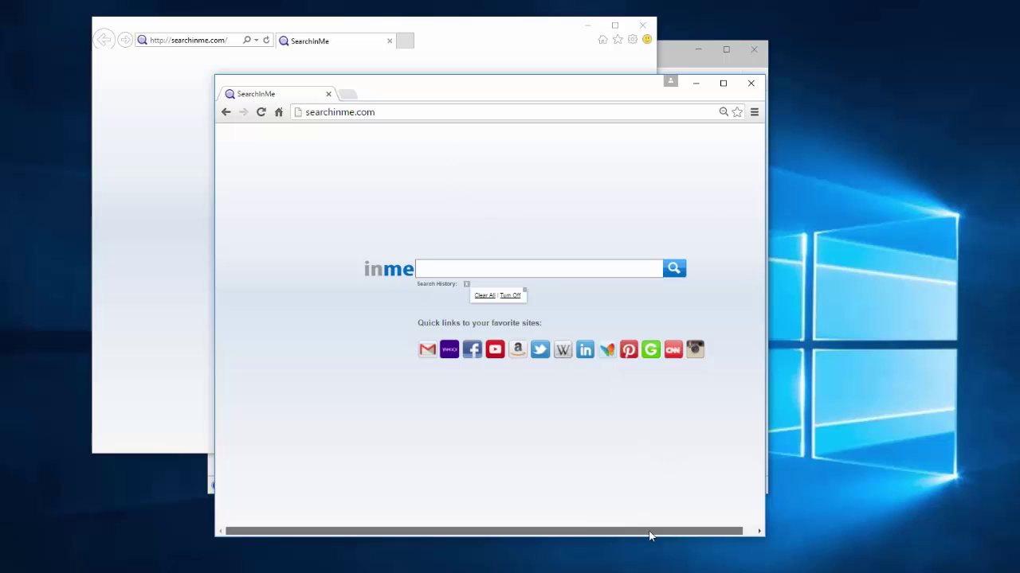
# Run a test search for 123 from the SearchInMe page in Chrome and close the results tab
pyautogui.moveTo(651, 531); pyautogui.dragTo(663, 531)
pyautogui.click(426, 262)
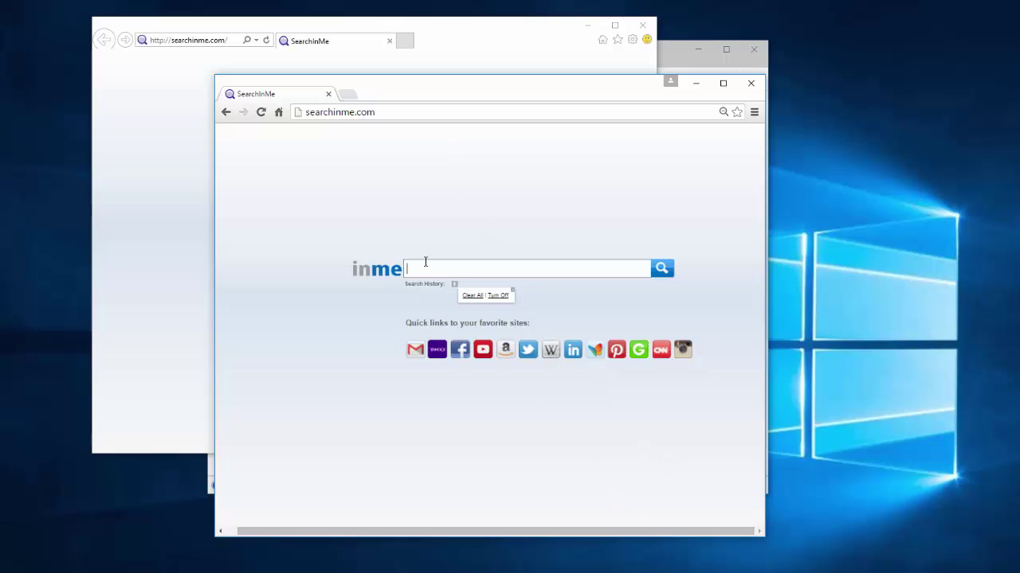
pyautogui.write('123')
pyautogui.press('Return')
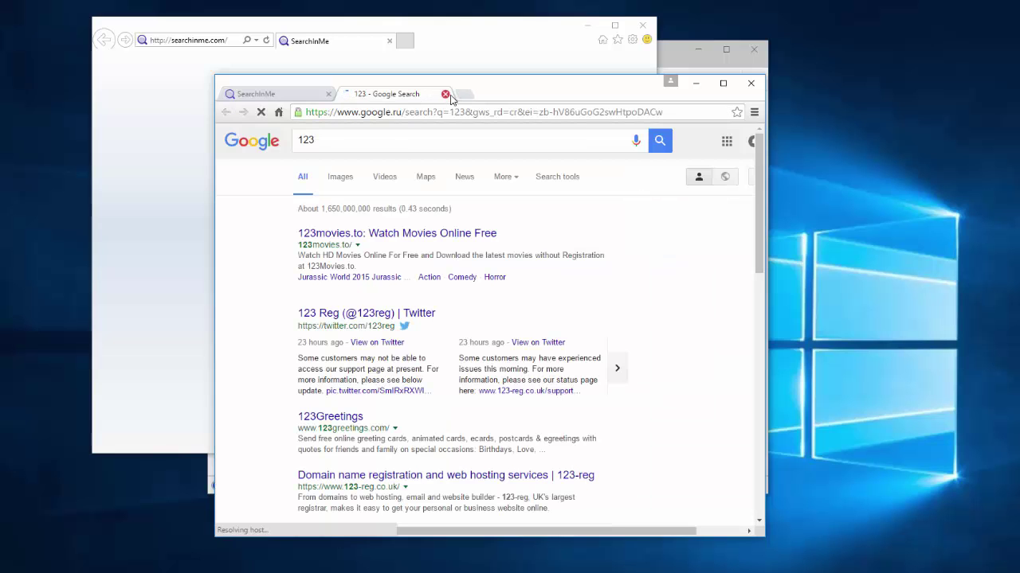
pyautogui.click(445, 94)
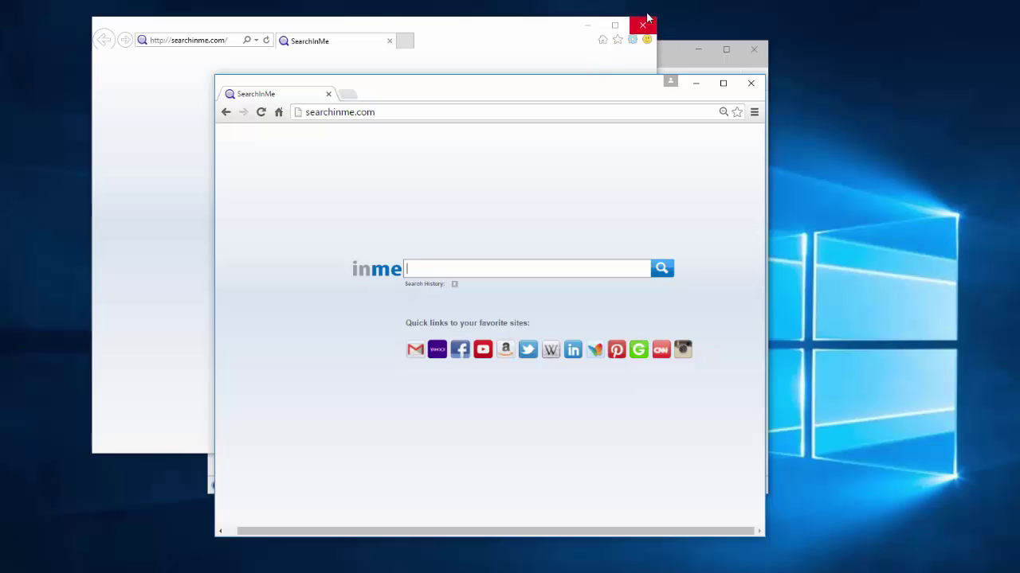
# Close the Internet Explorer, Firefox and Chrome windows
pyautogui.click(645, 29)
pyautogui.click(645, 28)
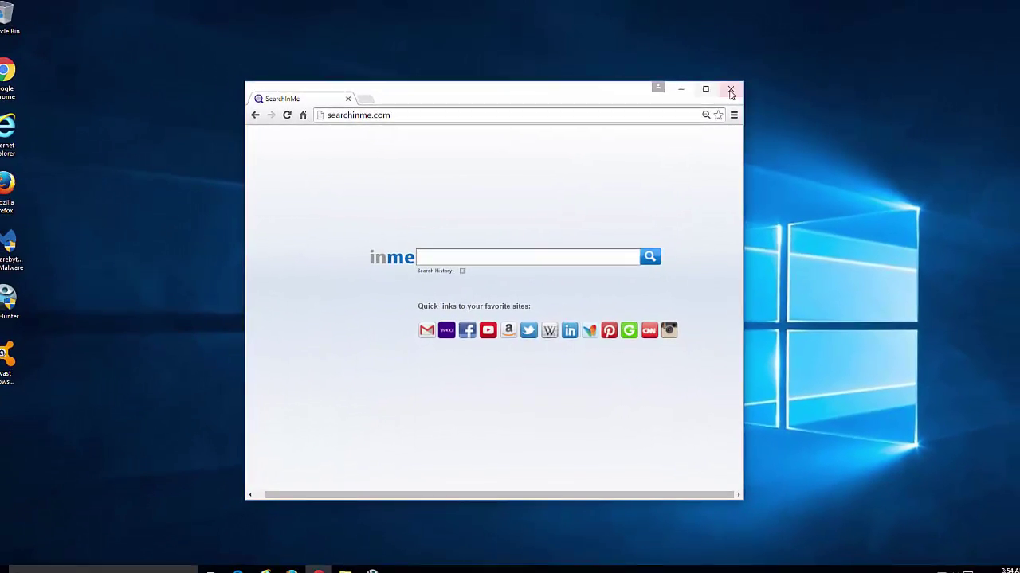
pyautogui.click(753, 49)
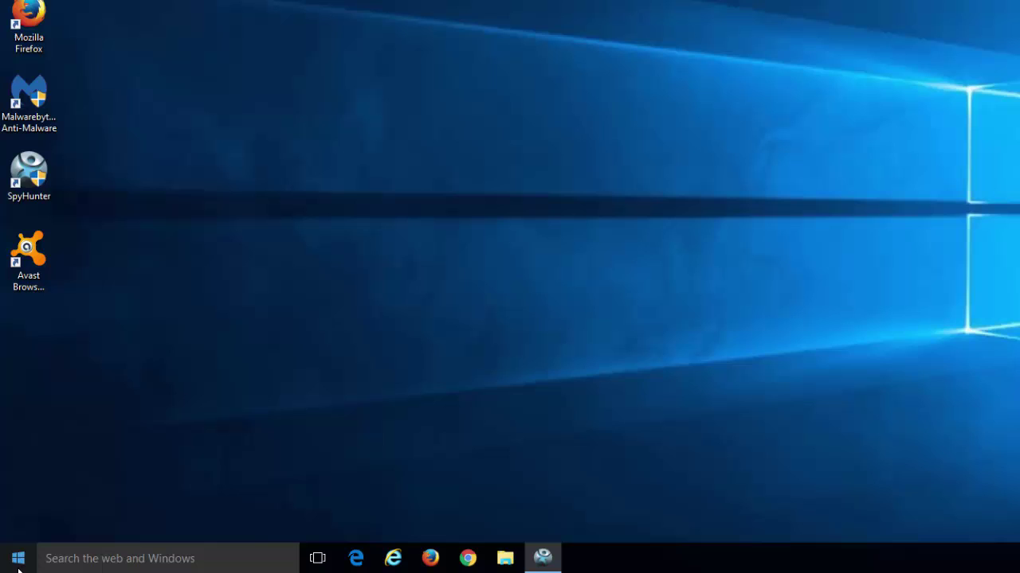
# Open Programs and Features and list the installed programs by installation date, newest first
pyautogui.rightClick(15, 565)
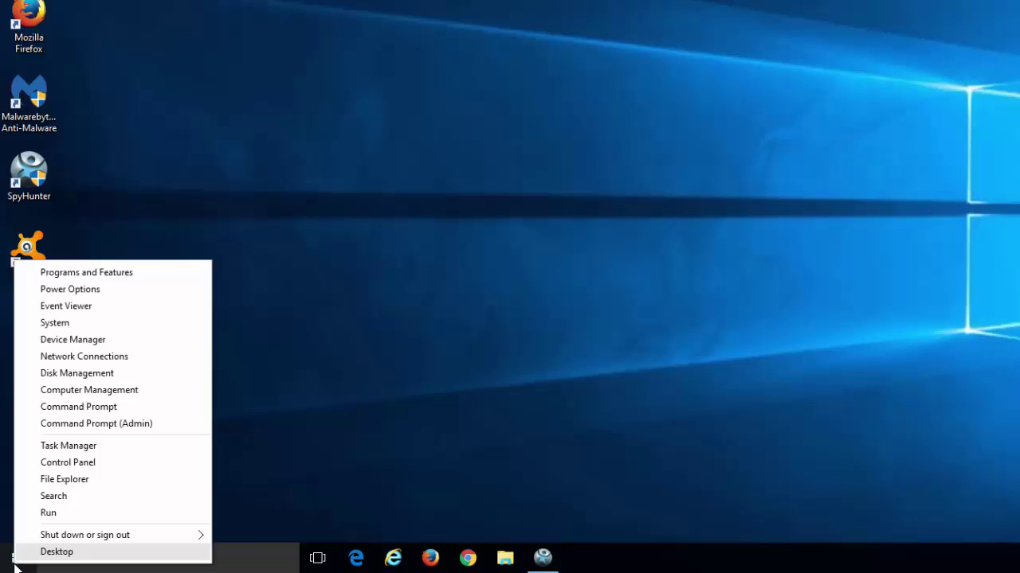
pyautogui.click(99, 274)
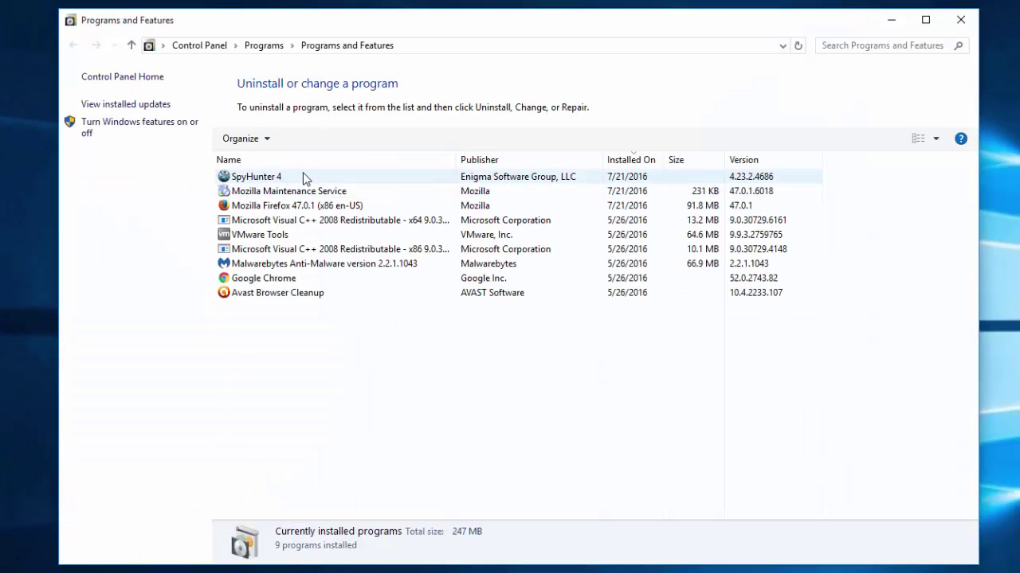
pyautogui.click(303, 175)
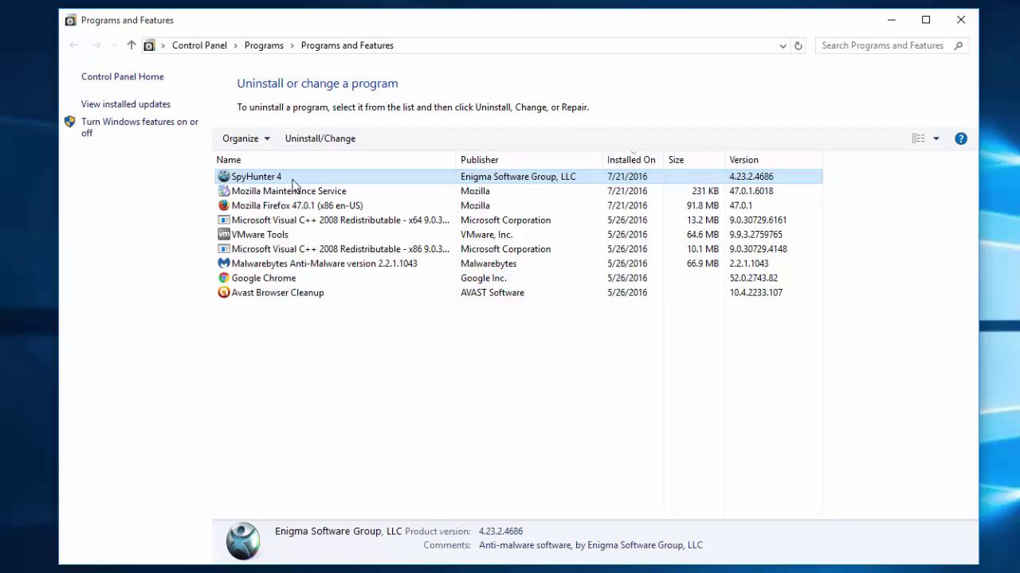
pyautogui.click(283, 190)
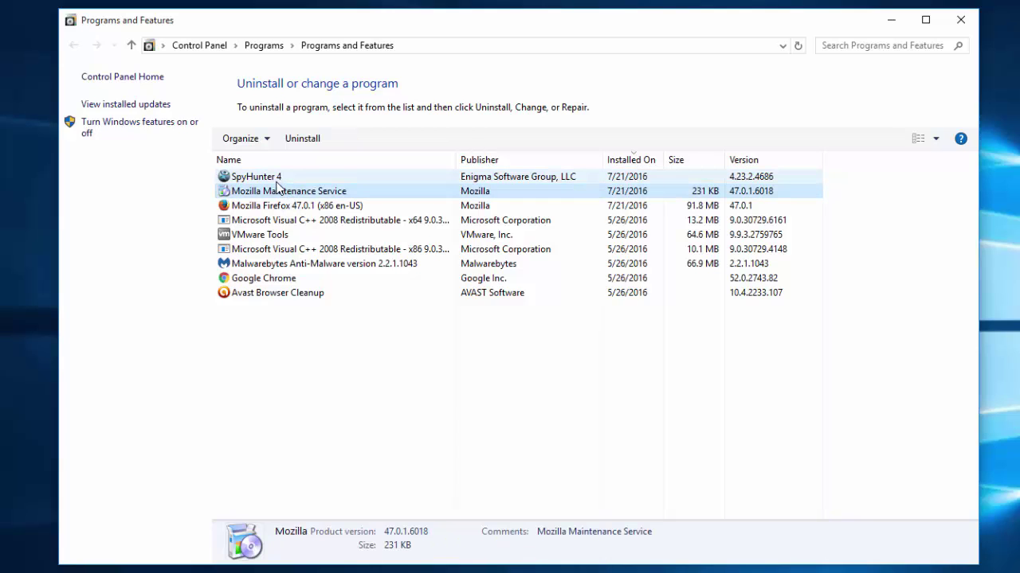
pyautogui.click(275, 204)
pyautogui.click(270, 191)
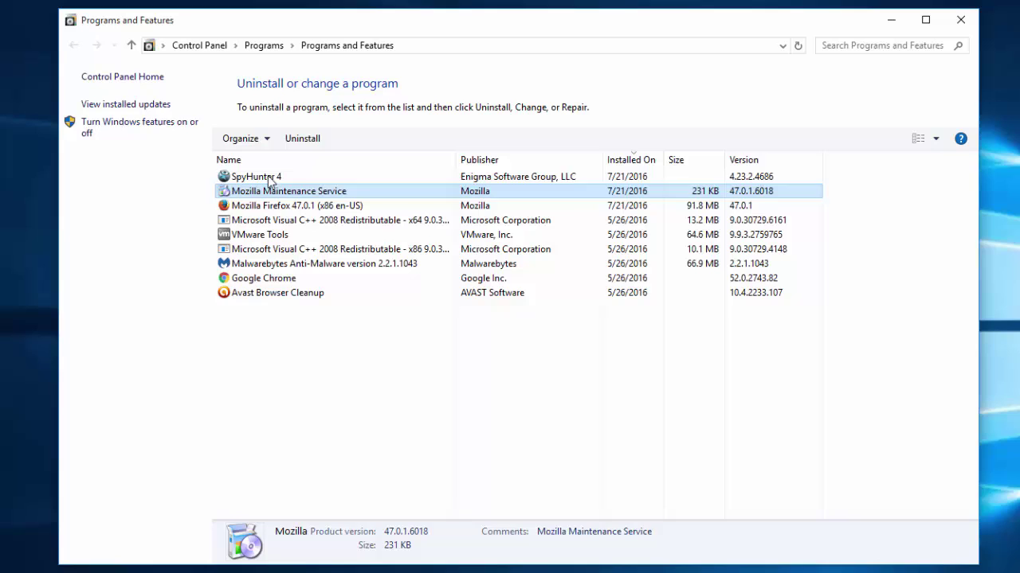
pyautogui.click(270, 179)
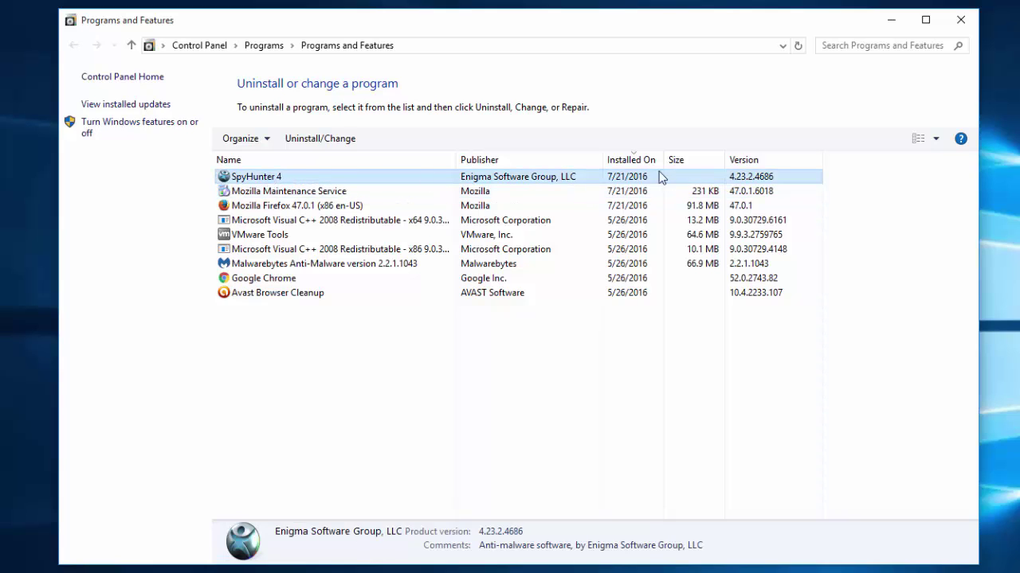
pyautogui.click(618, 162)
pyautogui.click(619, 163)
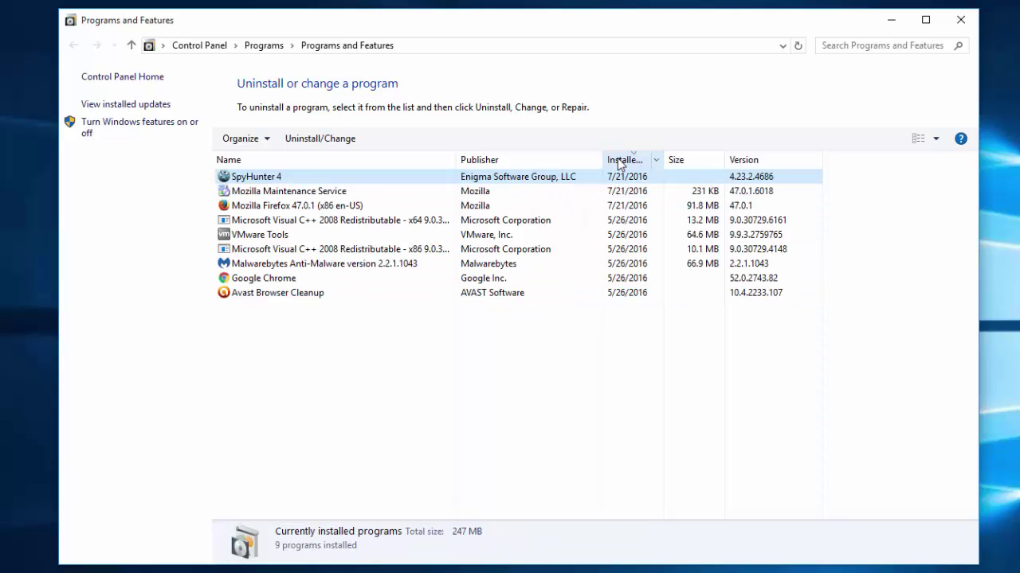
# Check the most recently installed programs for suspicious entries and close Programs and Features
pyautogui.click(289, 191)
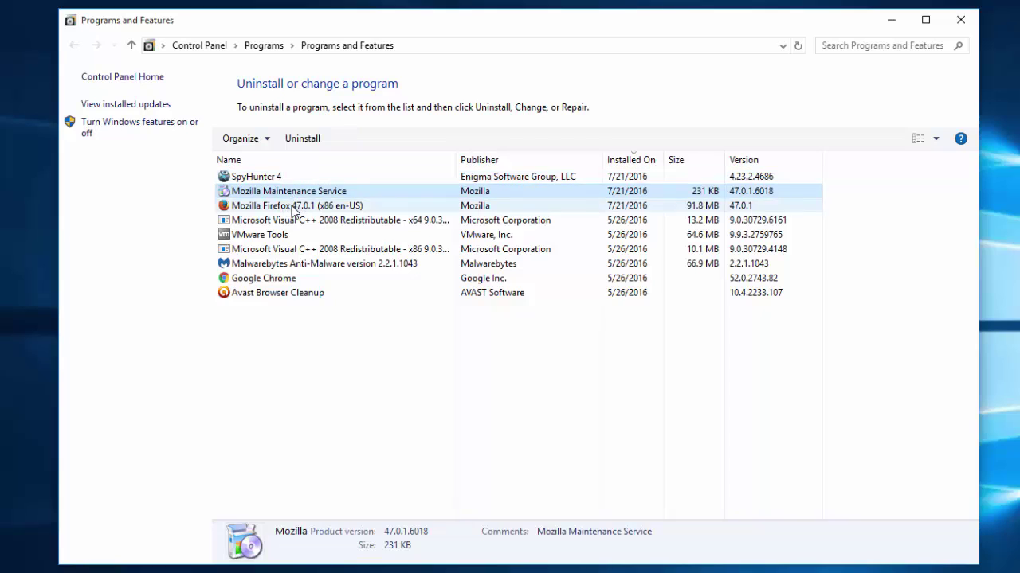
pyautogui.click(294, 208)
pyautogui.click(275, 193)
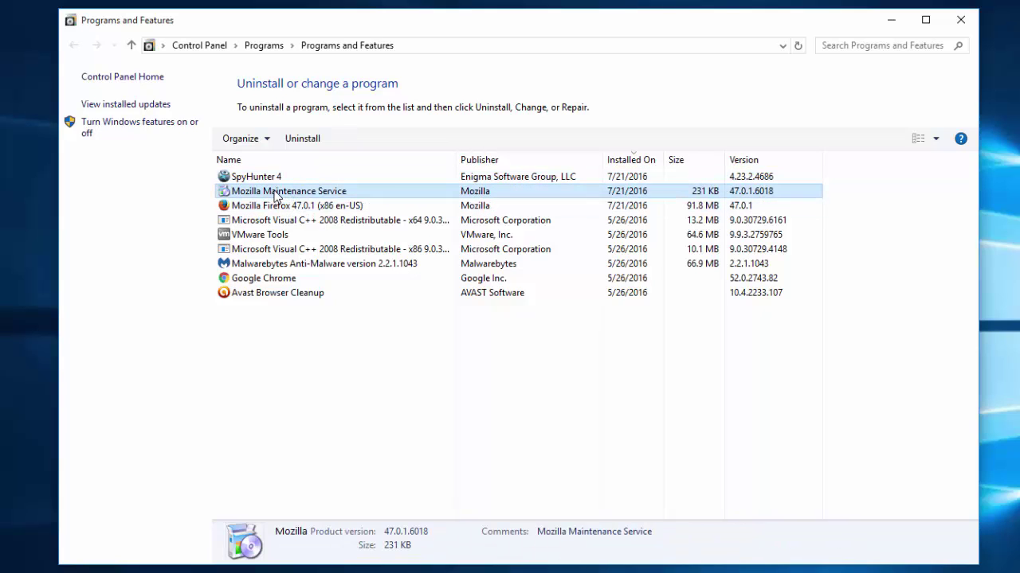
pyautogui.click(273, 207)
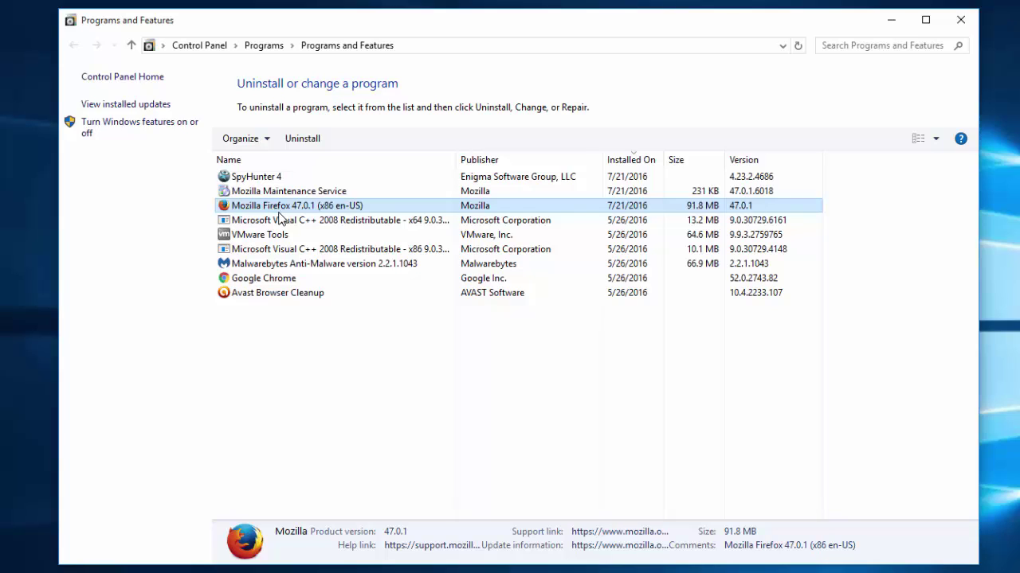
pyautogui.click(271, 192)
pyautogui.click(257, 176)
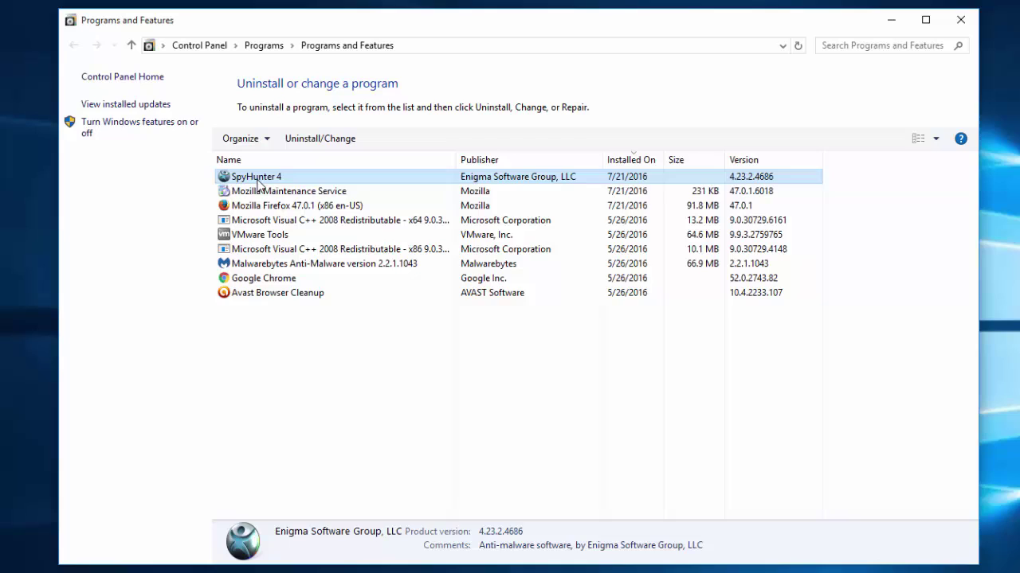
pyautogui.click(260, 191)
pyautogui.click(261, 206)
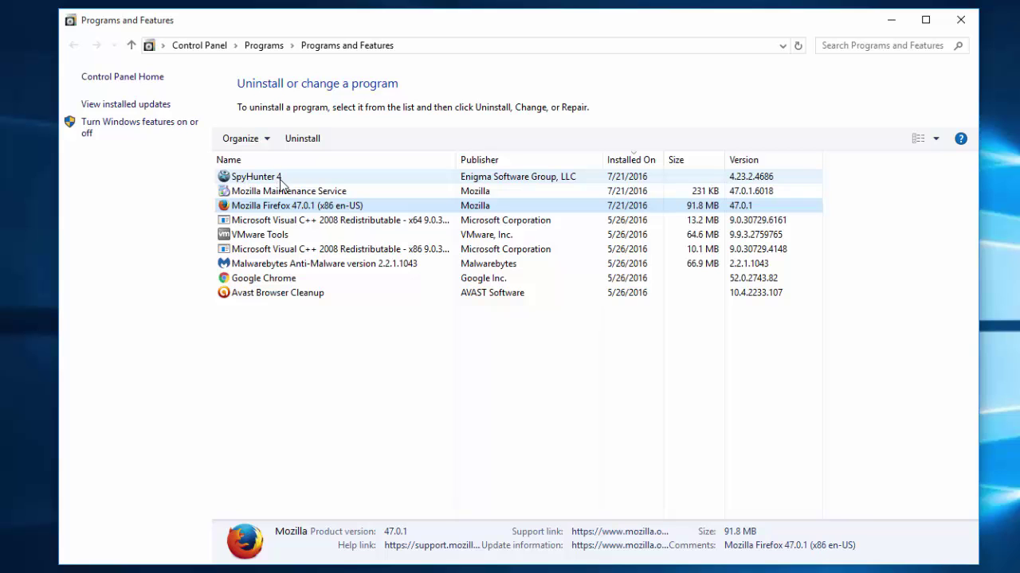
pyautogui.click(962, 20)
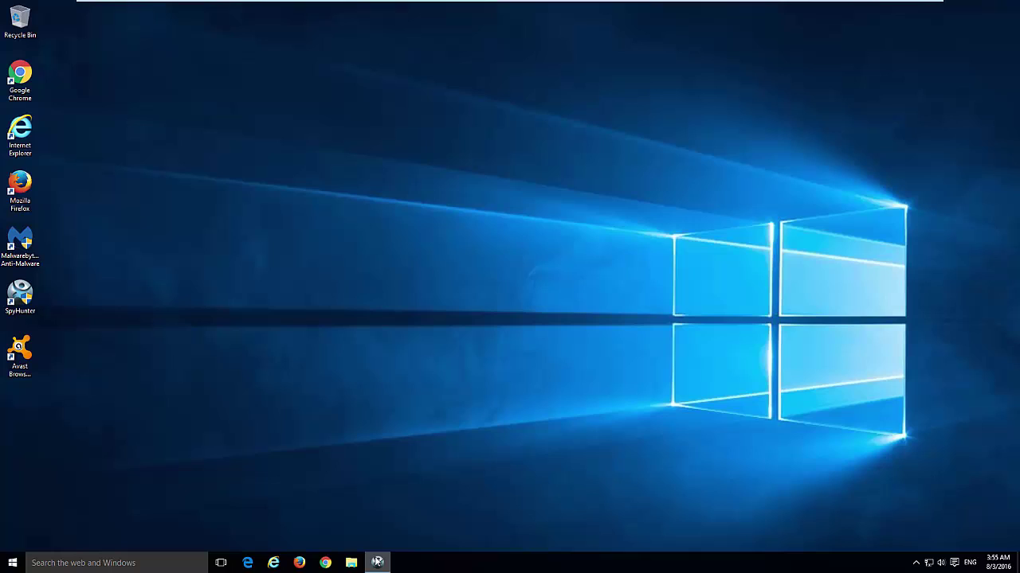
# Bring up the SpyHunter scan results and expand all SearchInMe.com items to examine their file paths
pyautogui.click(377, 563)
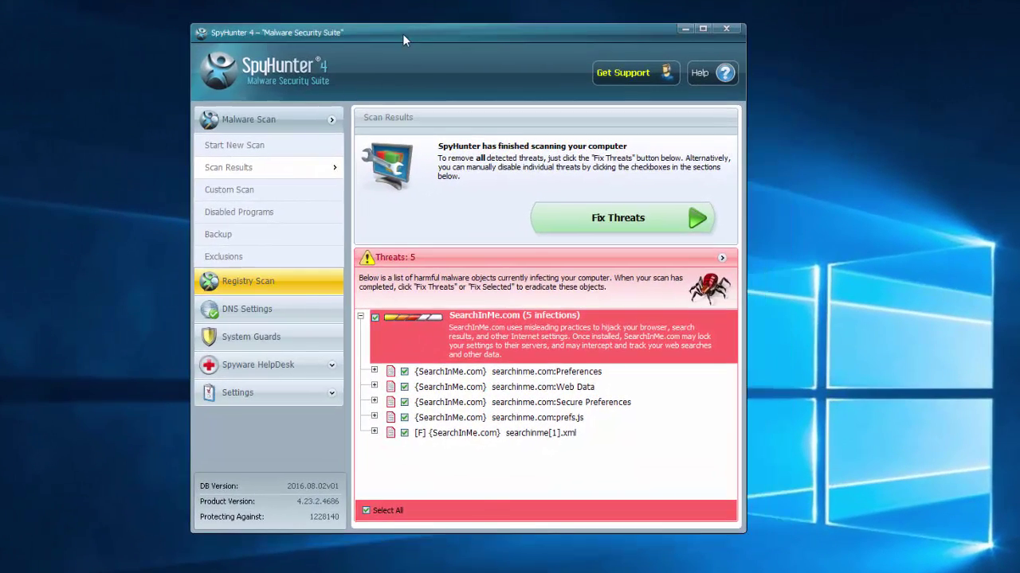
pyautogui.moveTo(402, 33); pyautogui.dragTo(403, 47)
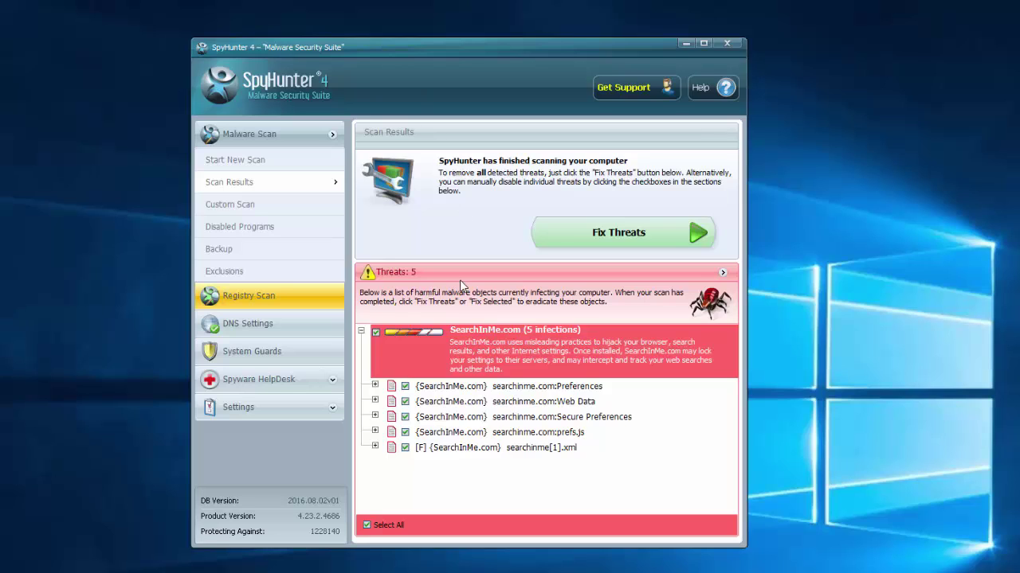
pyautogui.moveTo(385, 50); pyautogui.dragTo(392, 54)
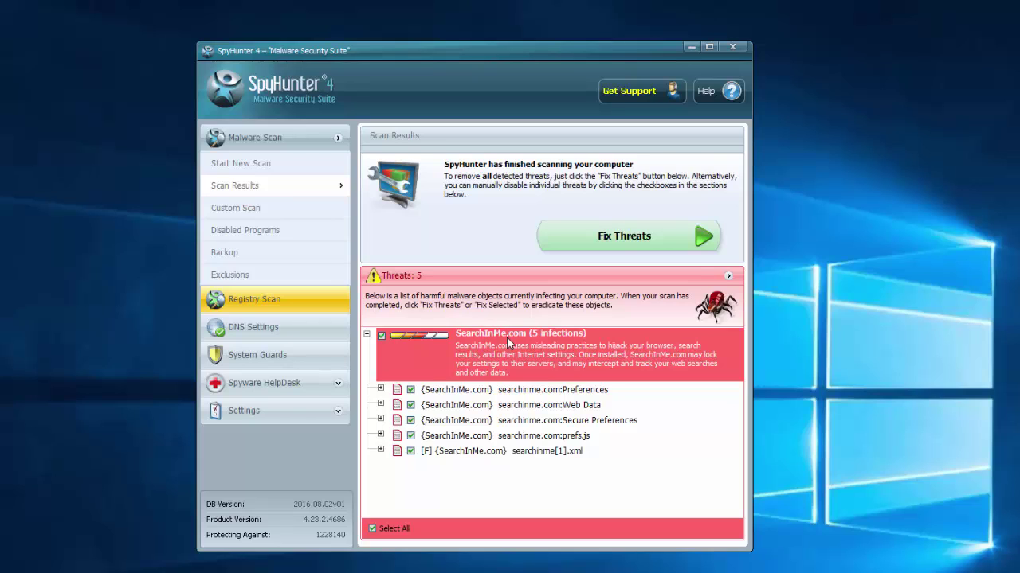
pyautogui.click(381, 389)
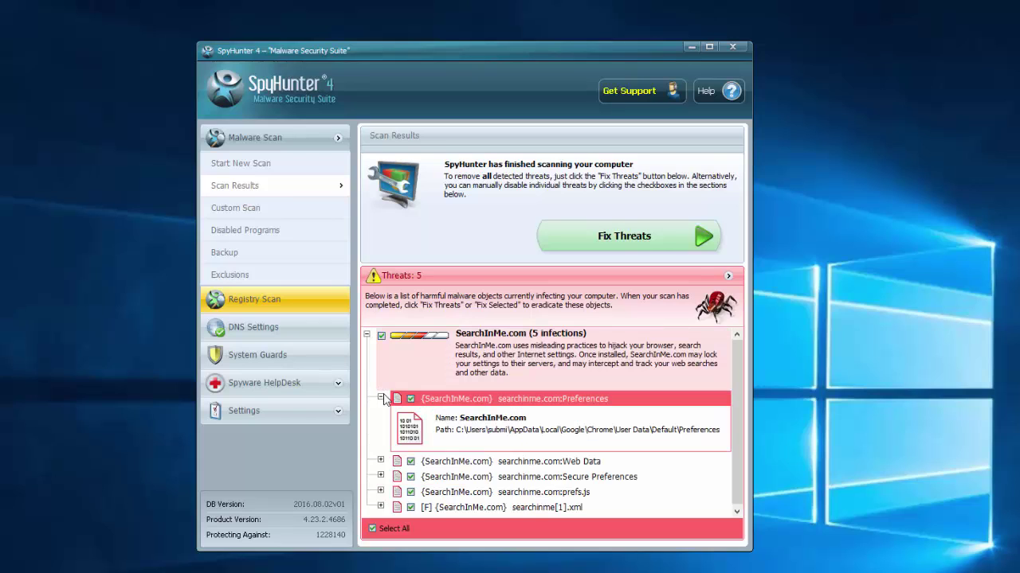
pyautogui.click(380, 462)
pyautogui.scroll(-2, 380, 466)
pyautogui.click(381, 462)
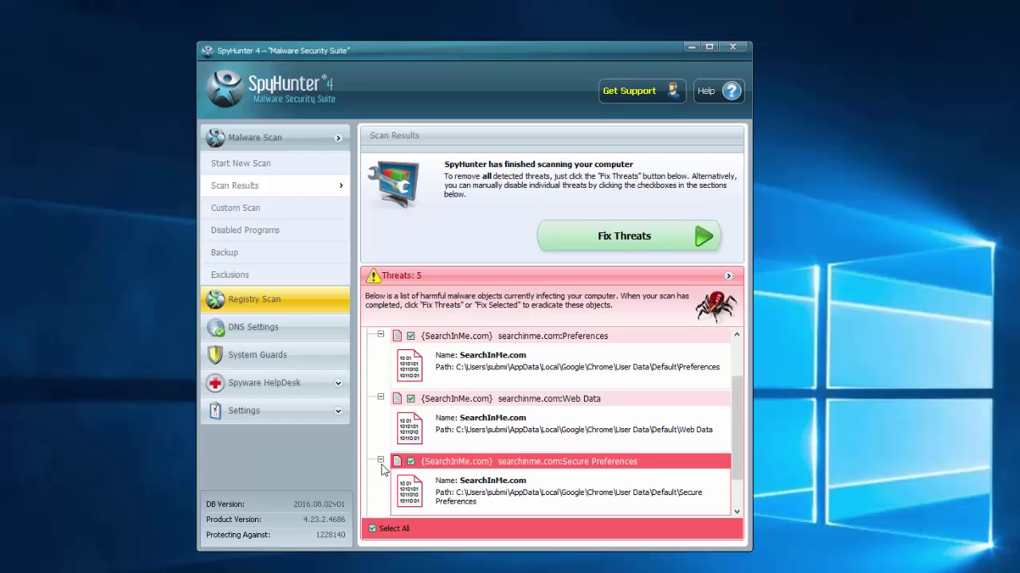
pyautogui.click(381, 480)
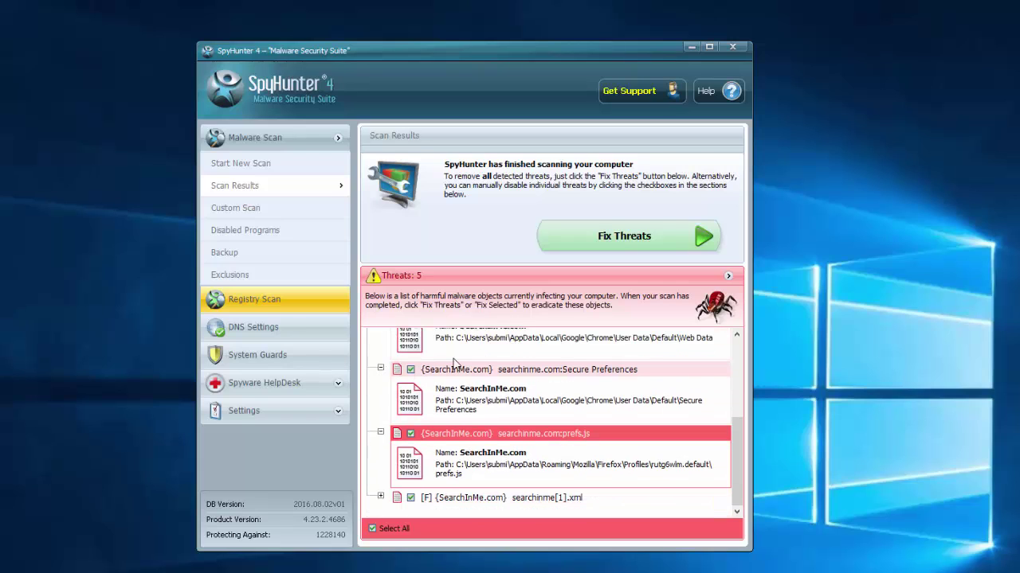
pyautogui.click(381, 497)
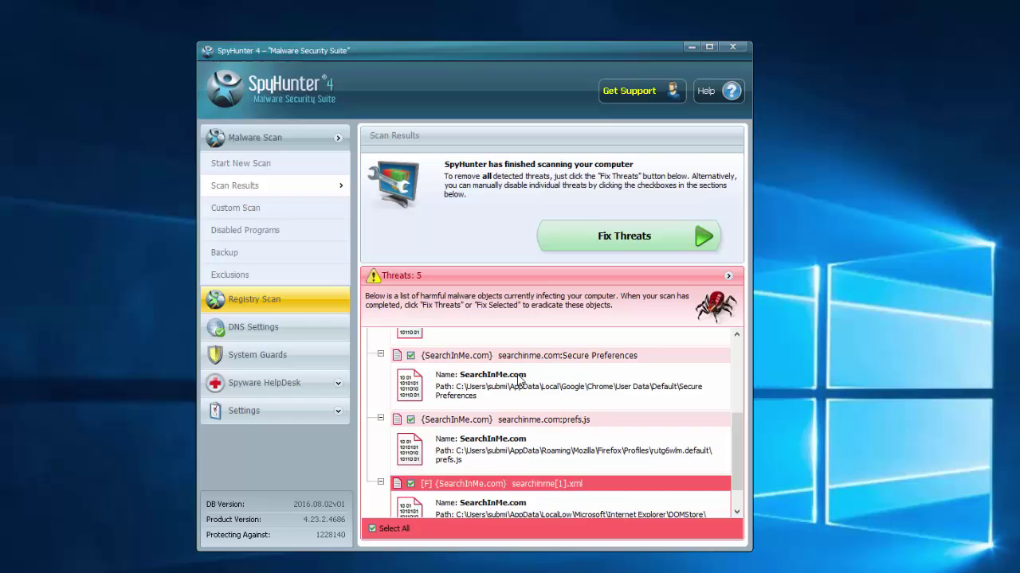
pyautogui.scroll(4, 518, 381)
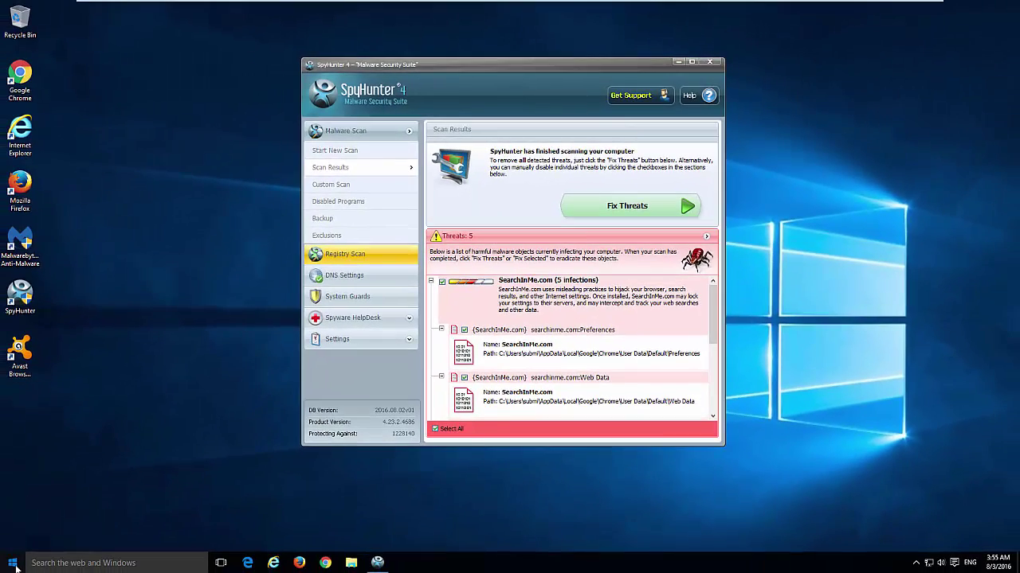
# Launch adwcleaner_5.201 from the Downloads folder in File Explorer and allow it to make changes to the PC
pyautogui.click(13, 563)
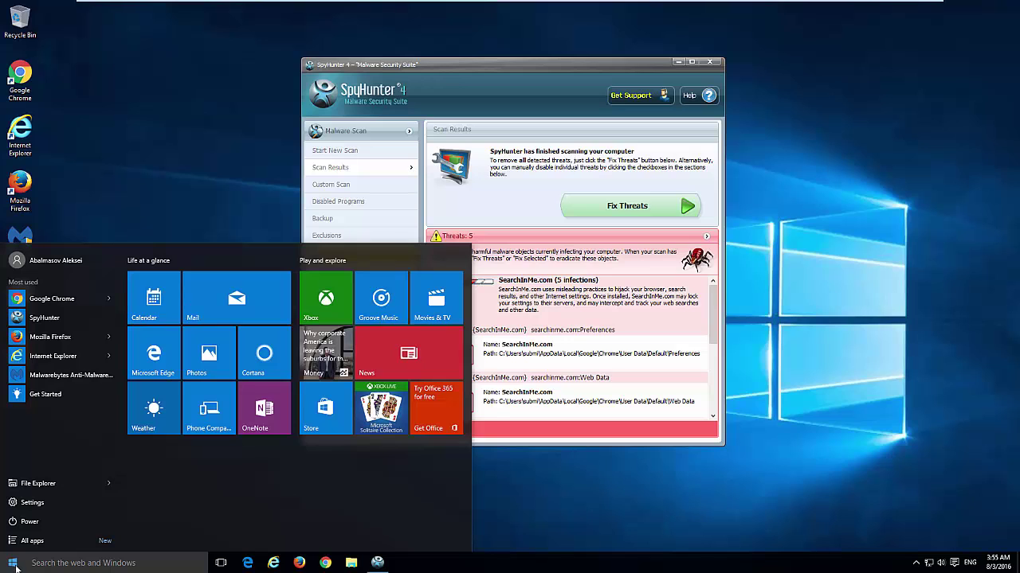
pyautogui.click(37, 489)
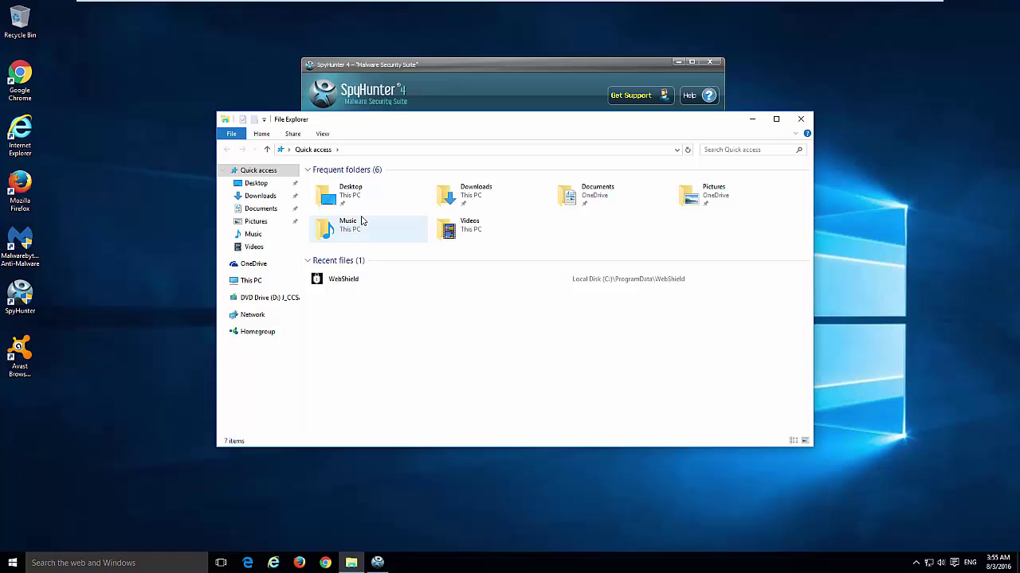
pyautogui.click(254, 195)
pyautogui.click(342, 188)
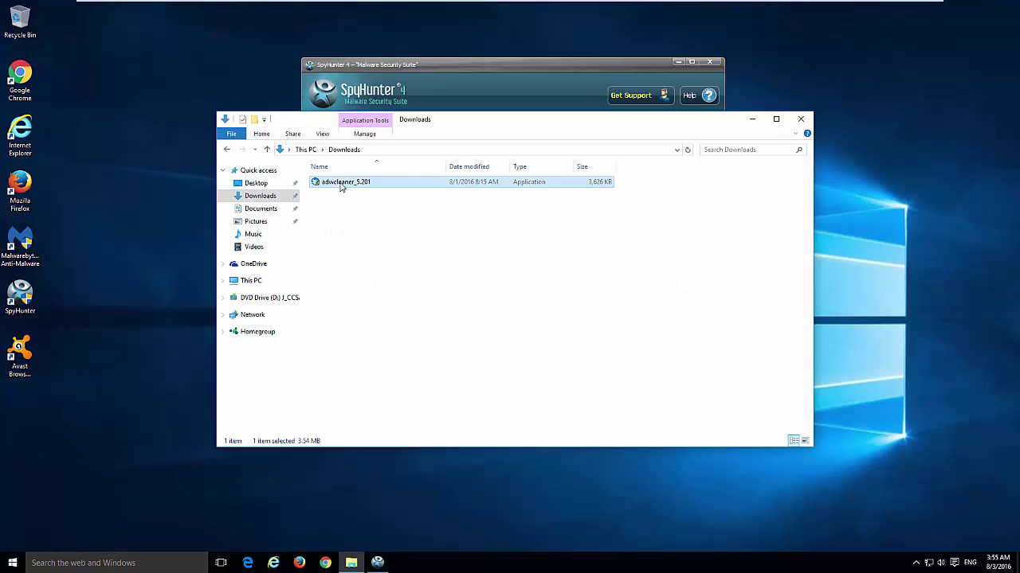
pyautogui.doubleClick(341, 184)
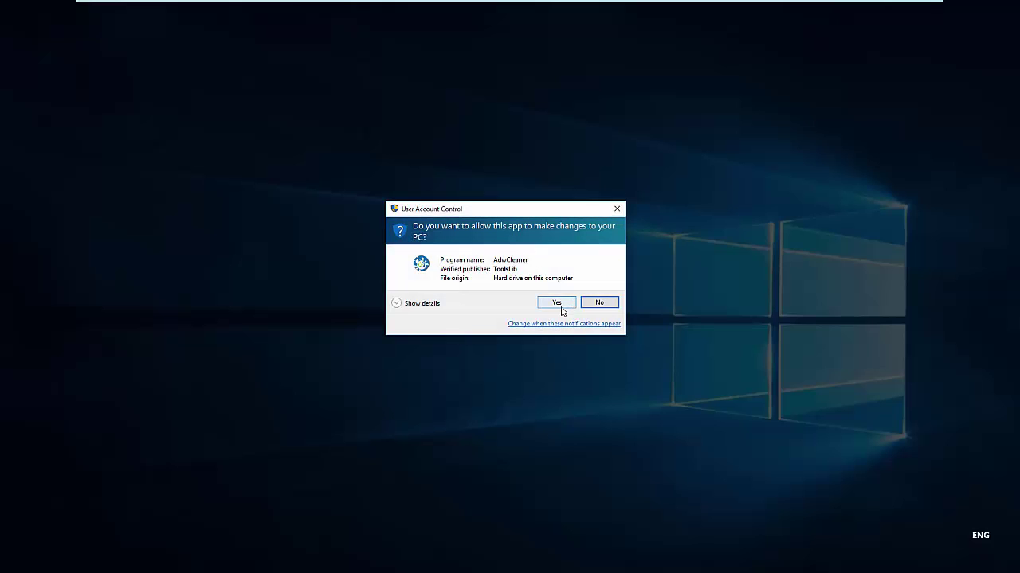
pyautogui.click(557, 304)
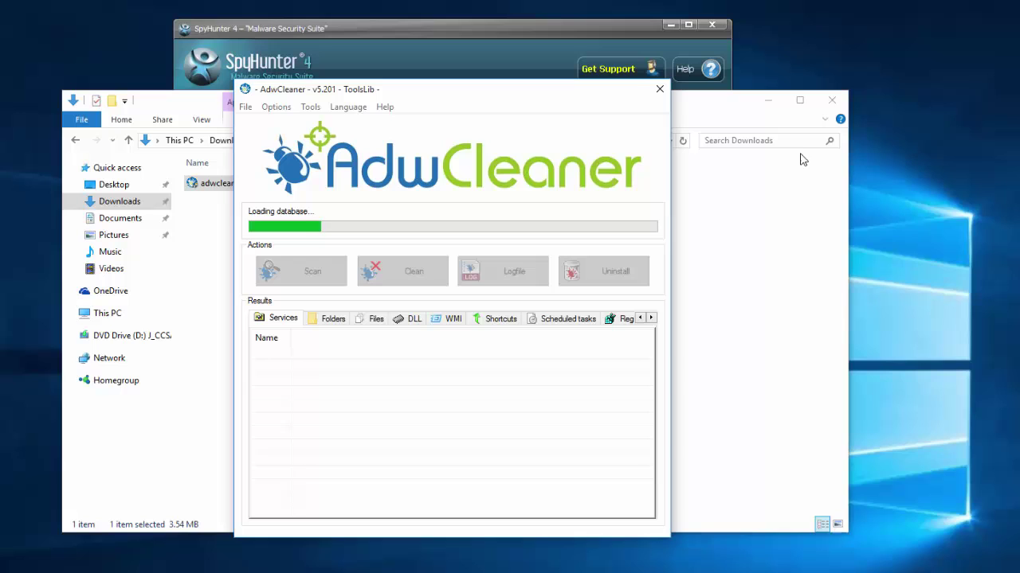
# Close the Downloads folder window and let the AdwCleaner scan run to completion with its window moved clear
pyautogui.click(832, 100)
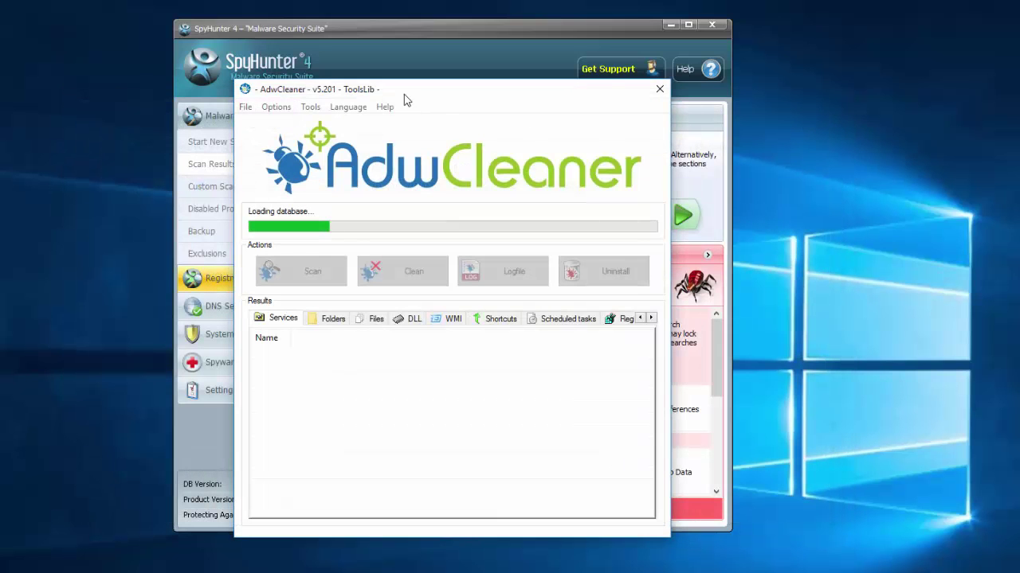
pyautogui.moveTo(404, 94); pyautogui.dragTo(410, 107)
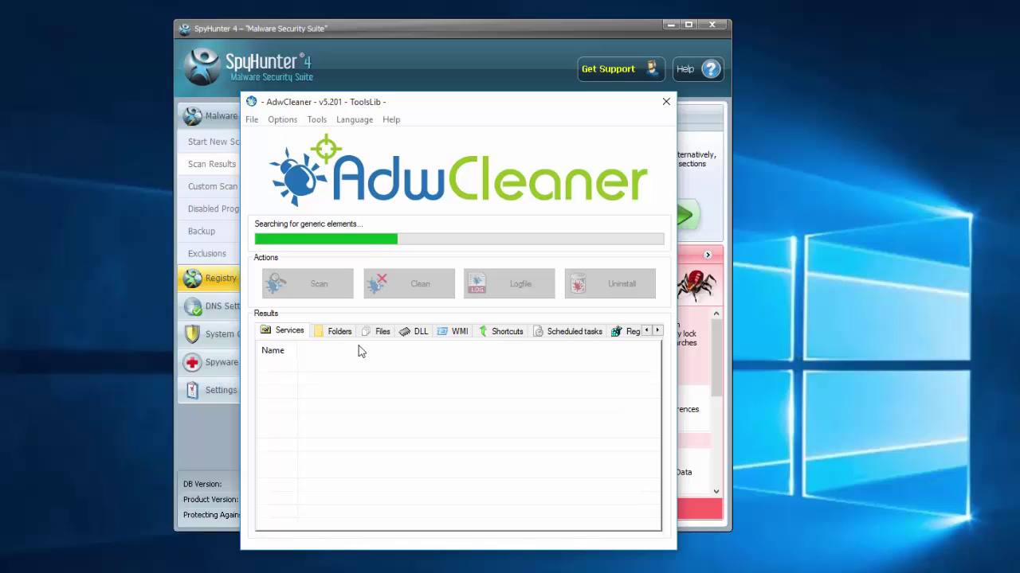
pyautogui.moveTo(396, 110); pyautogui.dragTo(371, 94)
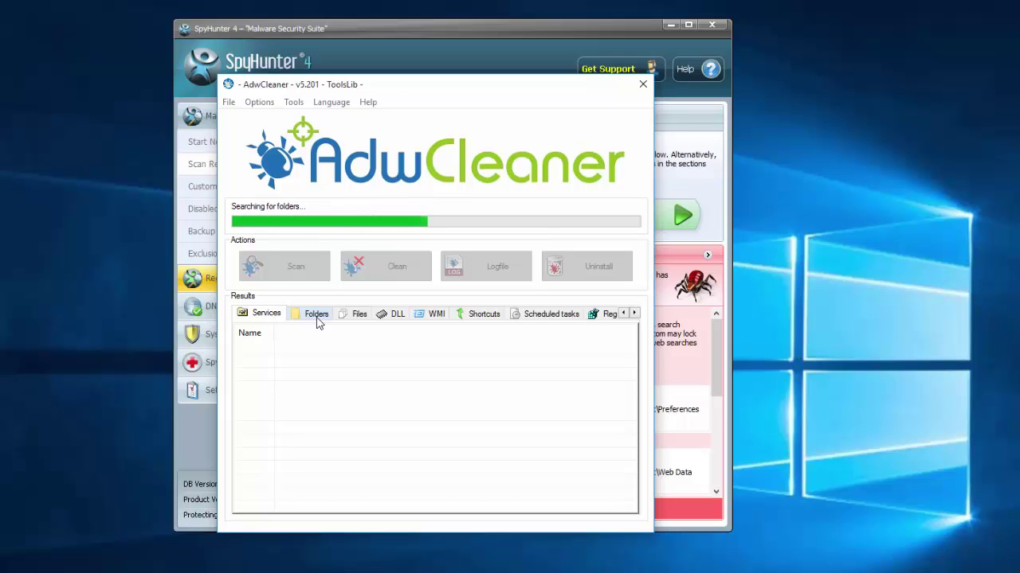
pyautogui.moveTo(387, 90); pyautogui.dragTo(391, 66)
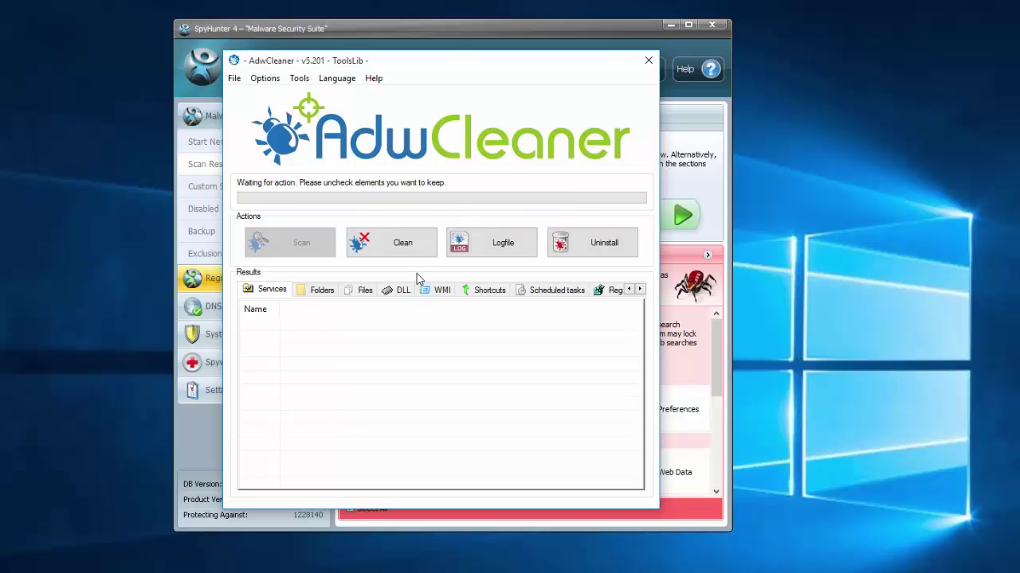
# Examine the files detected by AdwCleaner and read their full paths
pyautogui.click(360, 291)
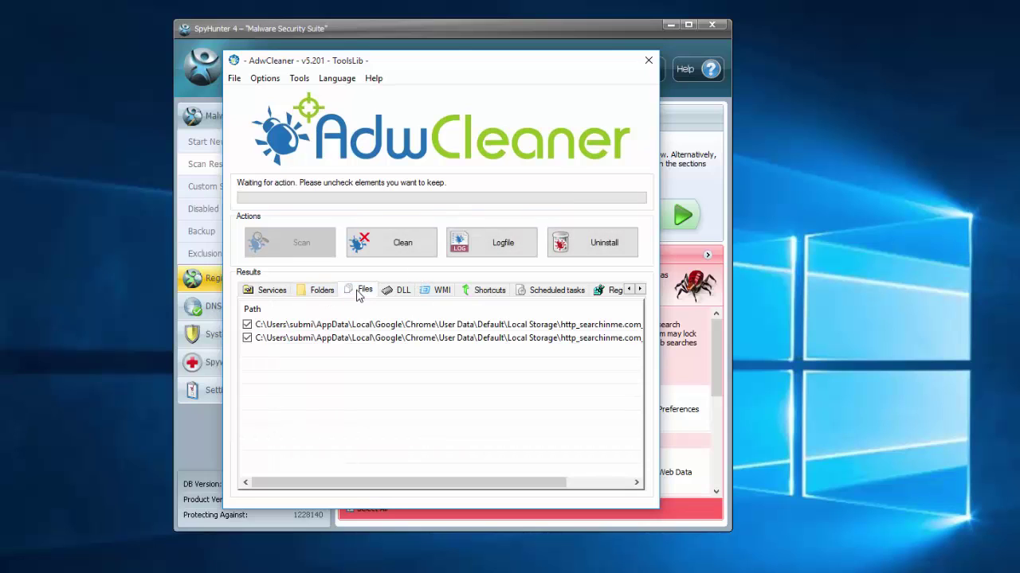
pyautogui.click(263, 297)
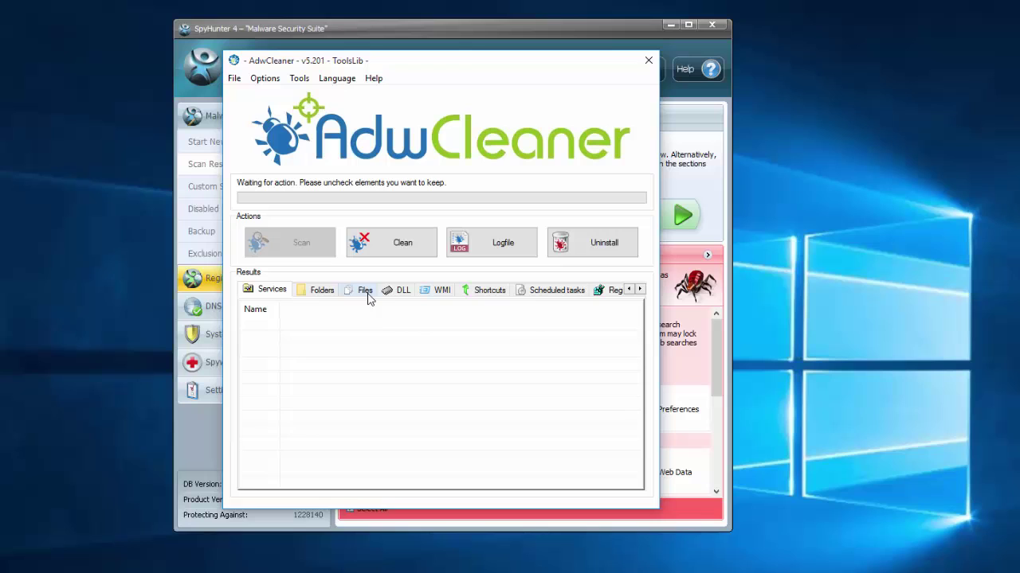
pyautogui.click(368, 297)
pyautogui.click(393, 294)
pyautogui.click(360, 294)
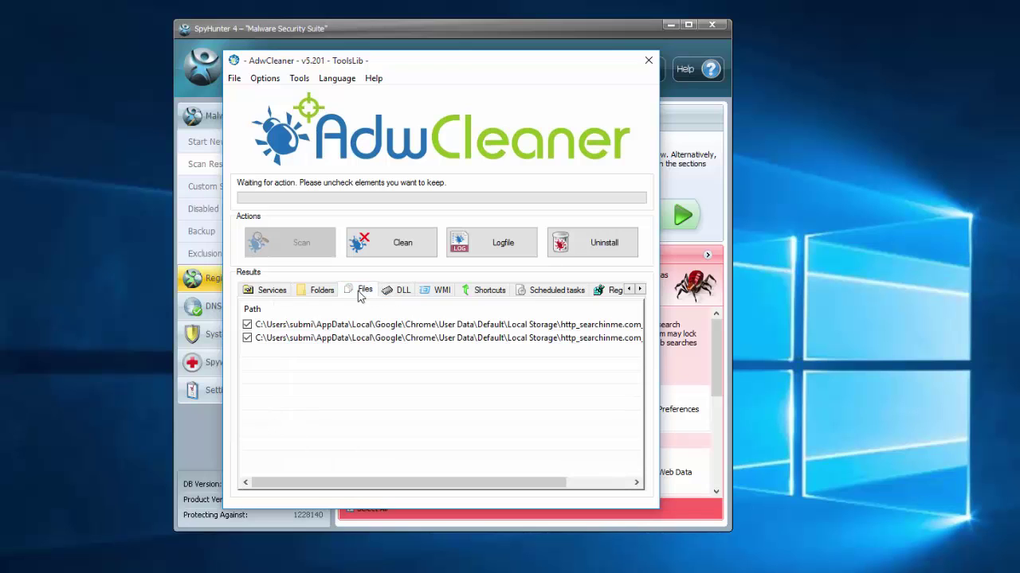
pyautogui.moveTo(428, 483); pyautogui.dragTo(390, 485)
pyautogui.moveTo(458, 488); pyautogui.dragTo(525, 486)
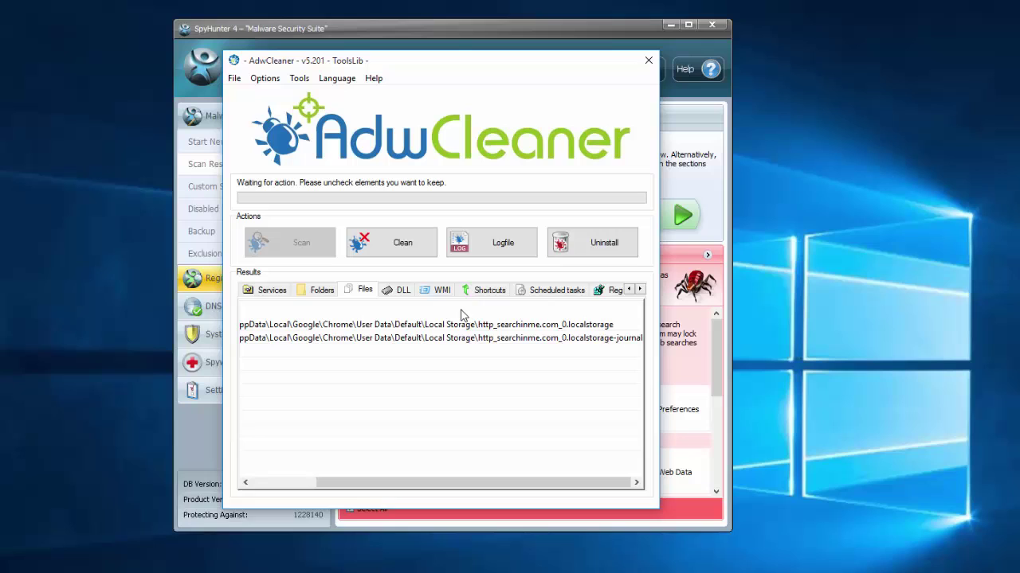
# Examine the detected browser shortcuts and their arguments, widening the Path column
pyautogui.click(421, 291)
pyautogui.click(482, 292)
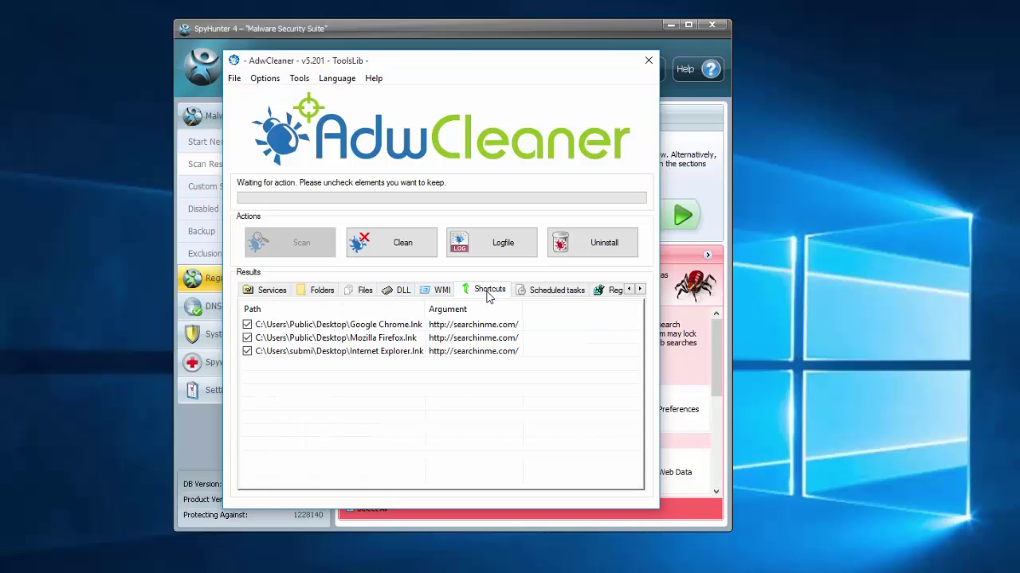
pyautogui.moveTo(425, 309); pyautogui.dragTo(446, 309)
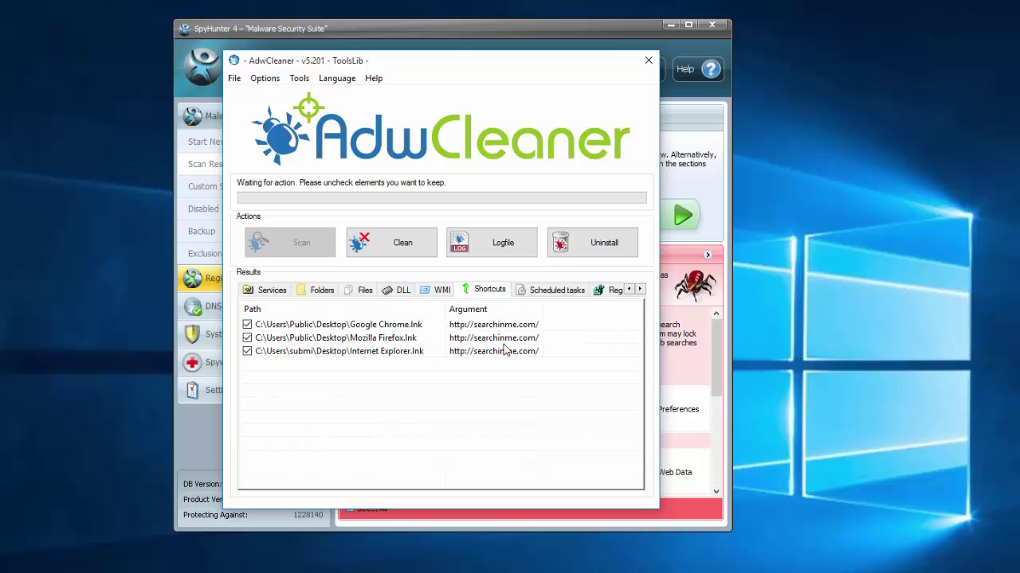
pyautogui.click(471, 326)
pyautogui.click(413, 340)
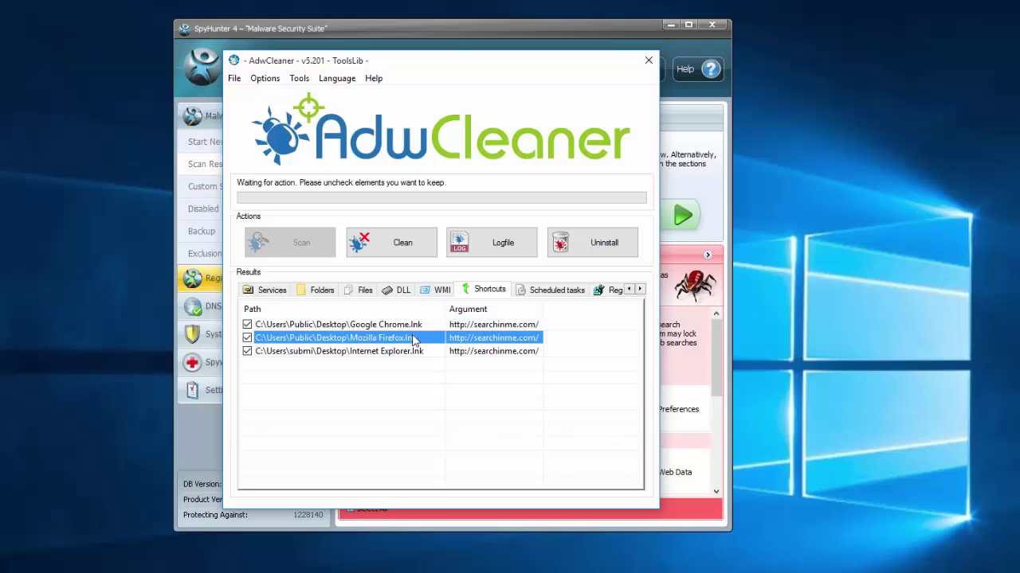
# Examine the scheduled task, registry, Firefox and Chrome results, including the data and content columns
pyautogui.click(529, 291)
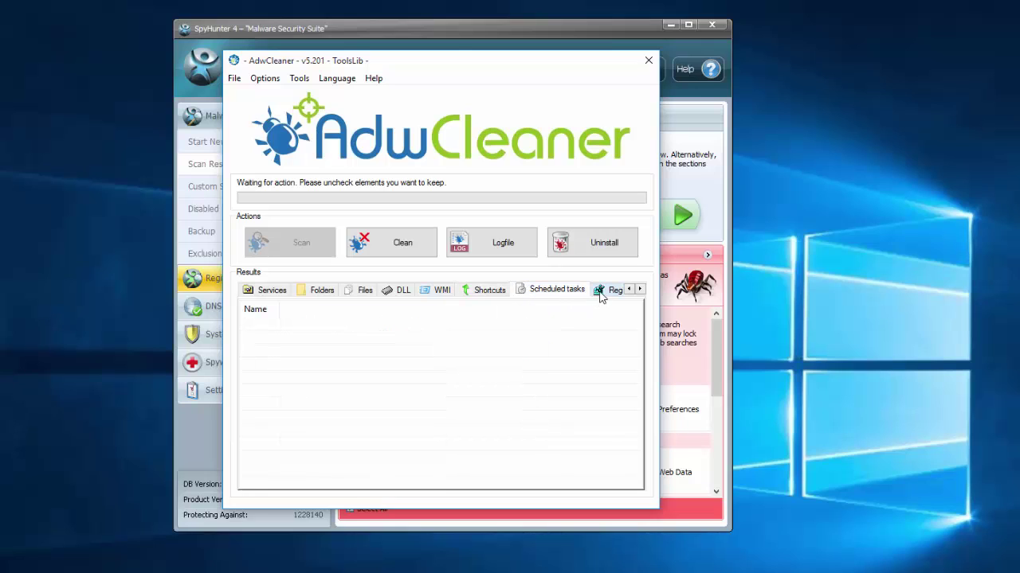
pyautogui.click(603, 293)
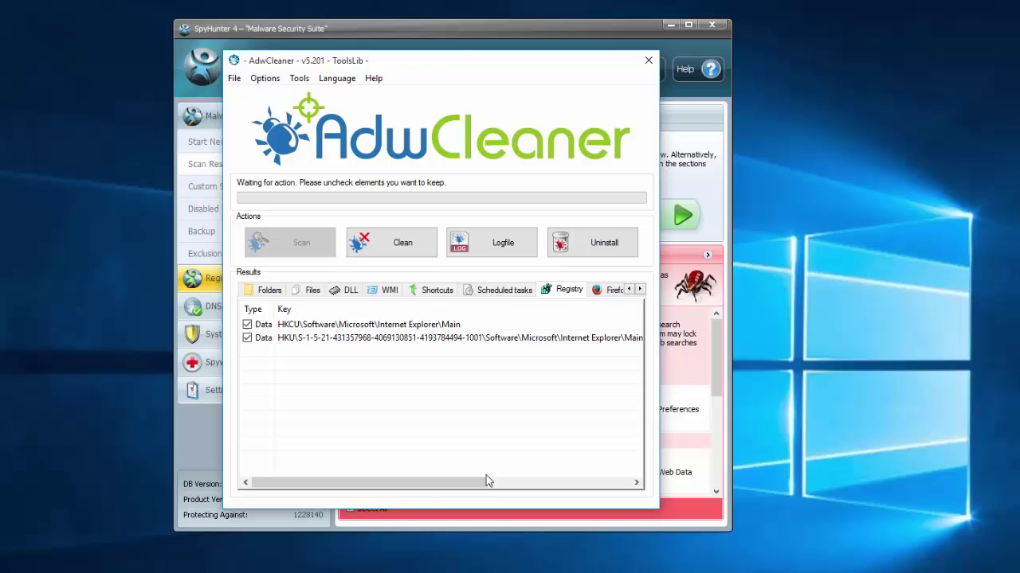
pyautogui.moveTo(484, 478); pyautogui.dragTo(637, 493)
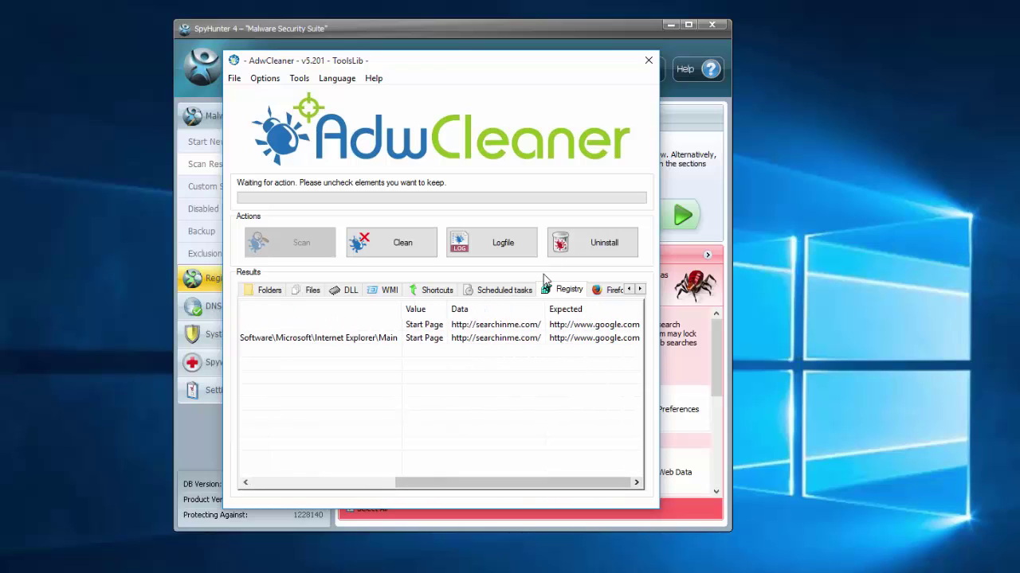
pyautogui.click(600, 294)
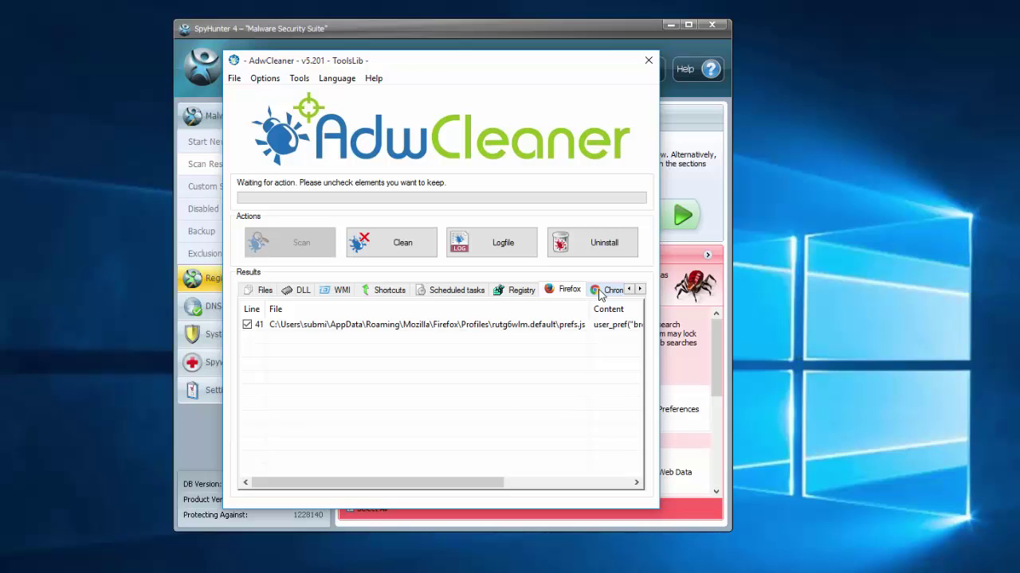
pyautogui.click(600, 294)
pyautogui.moveTo(368, 484); pyautogui.dragTo(293, 475)
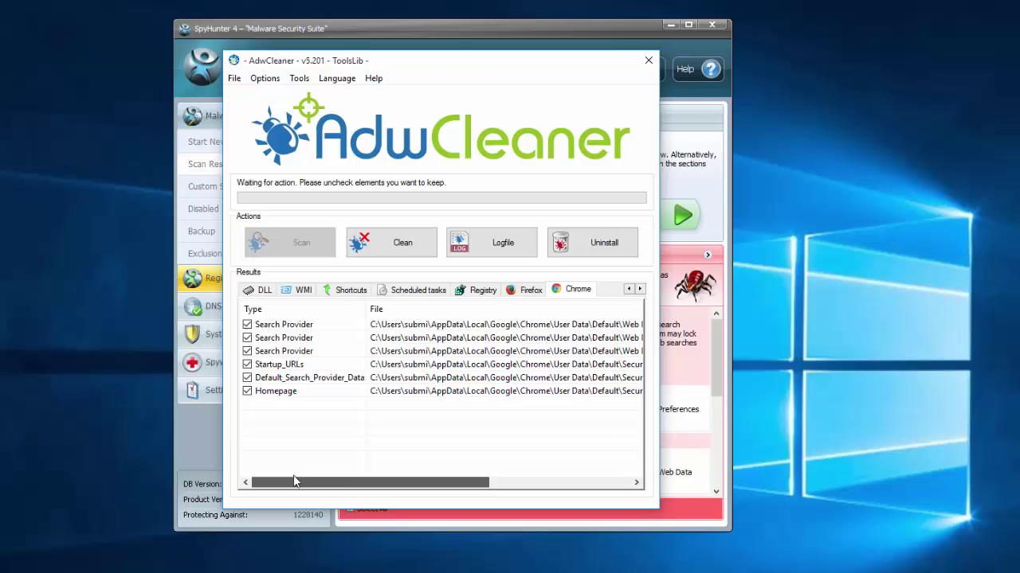
pyautogui.moveTo(465, 475); pyautogui.dragTo(659, 489)
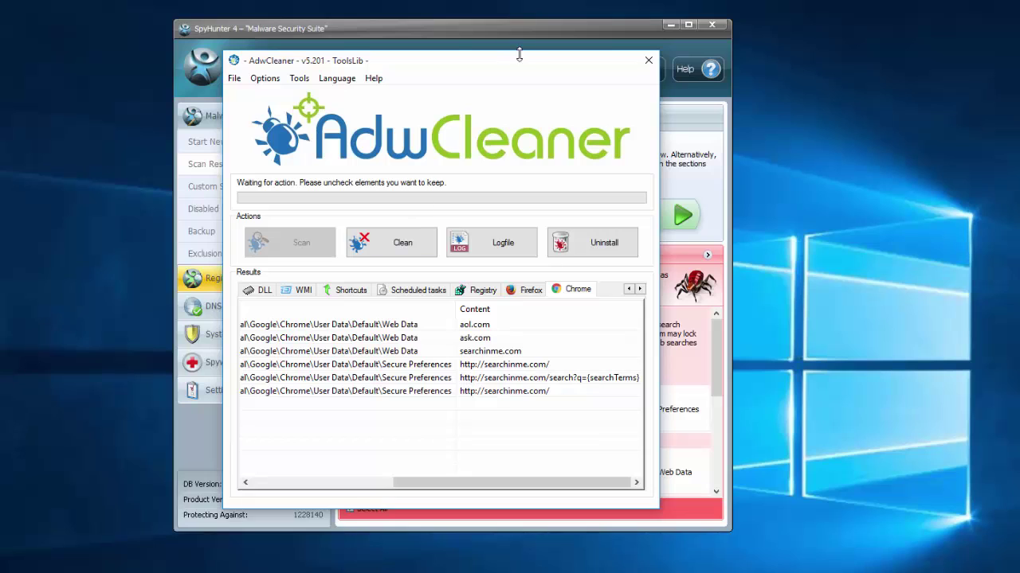
# Move the AdwCleaner window aside to the desktop's edge and minimize SpyHunter to clear the desktop
pyautogui.moveTo(505, 68); pyautogui.dragTo(793, 129)
pyautogui.click(548, 26)
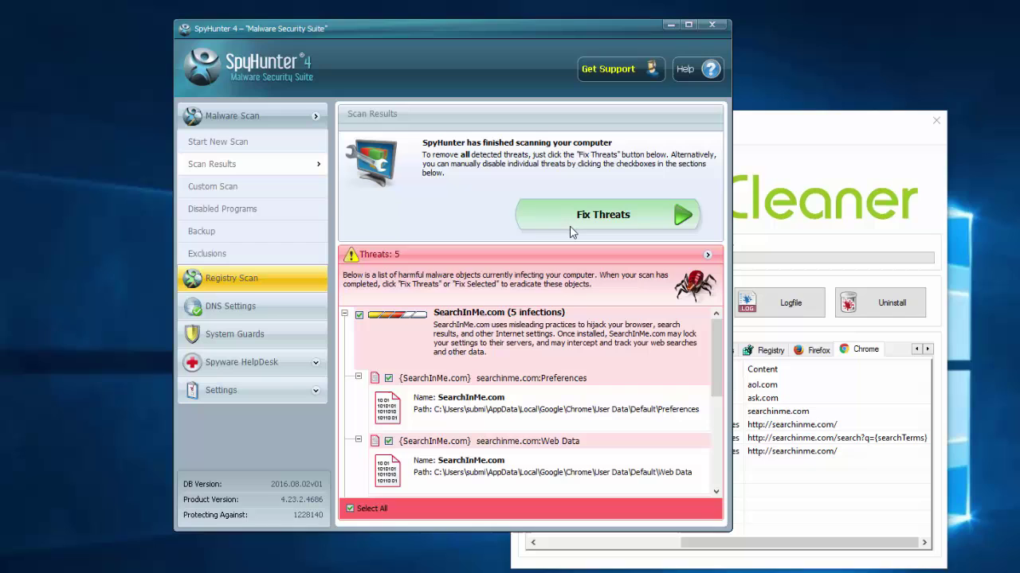
pyautogui.click(735, 223)
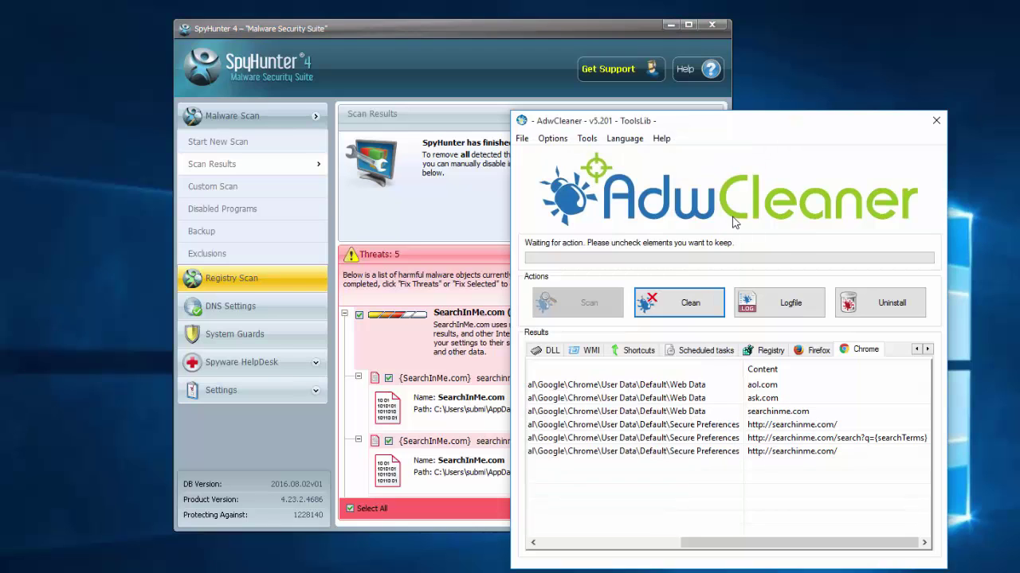
pyautogui.click(568, 45)
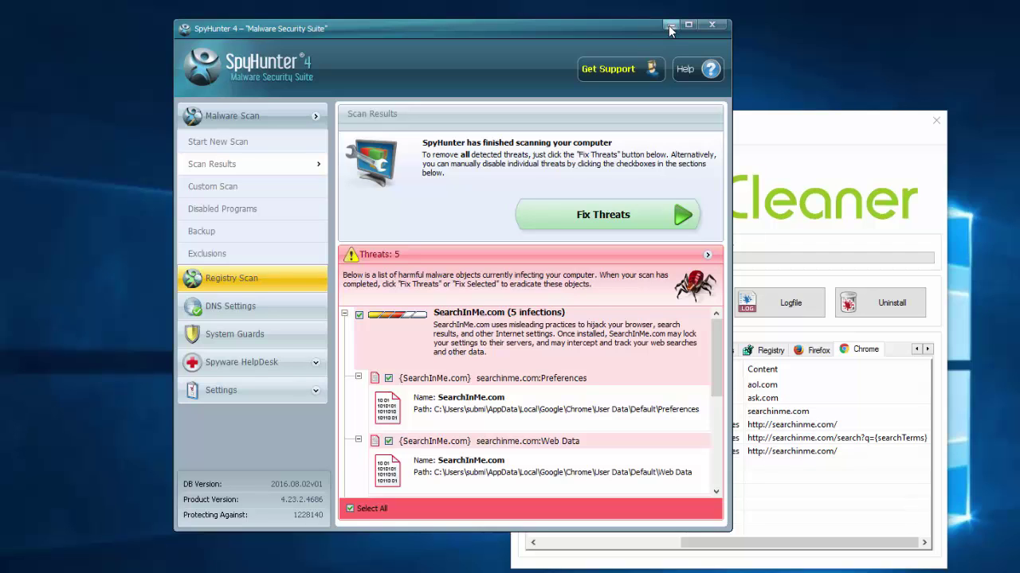
pyautogui.moveTo(724, 131); pyautogui.dragTo(1001, 465)
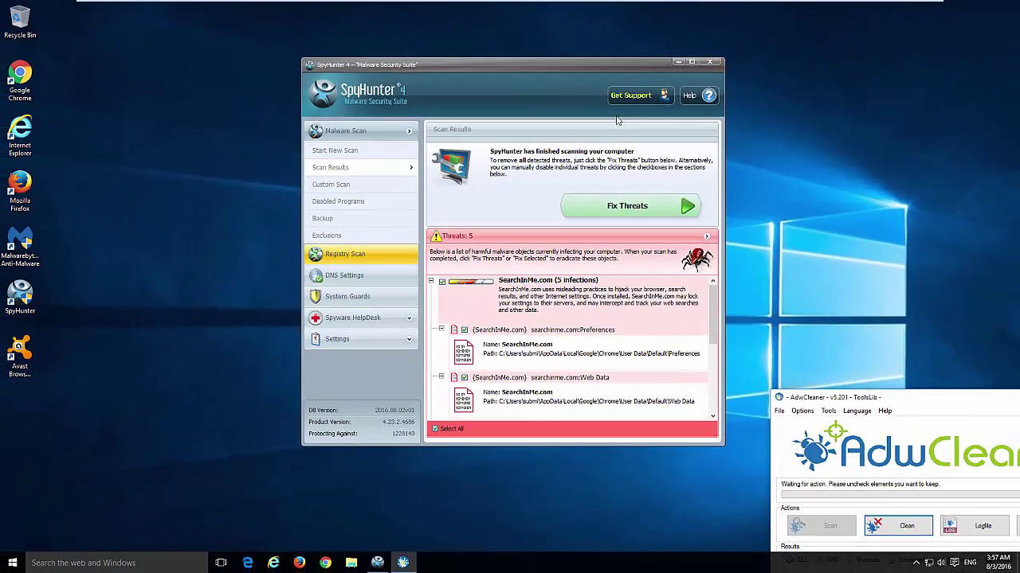
pyautogui.click(678, 62)
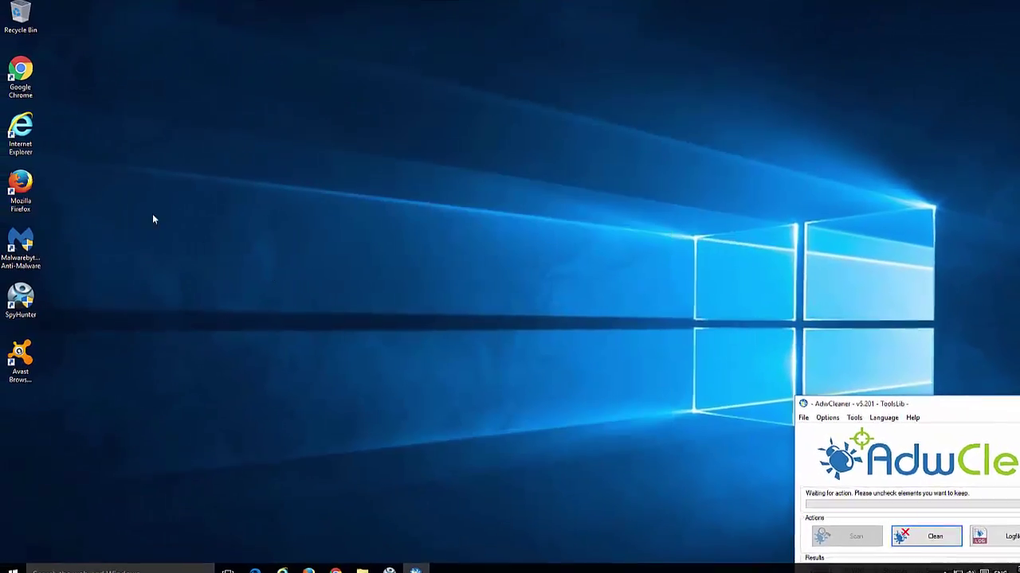
pyautogui.rightClick(20, 188)
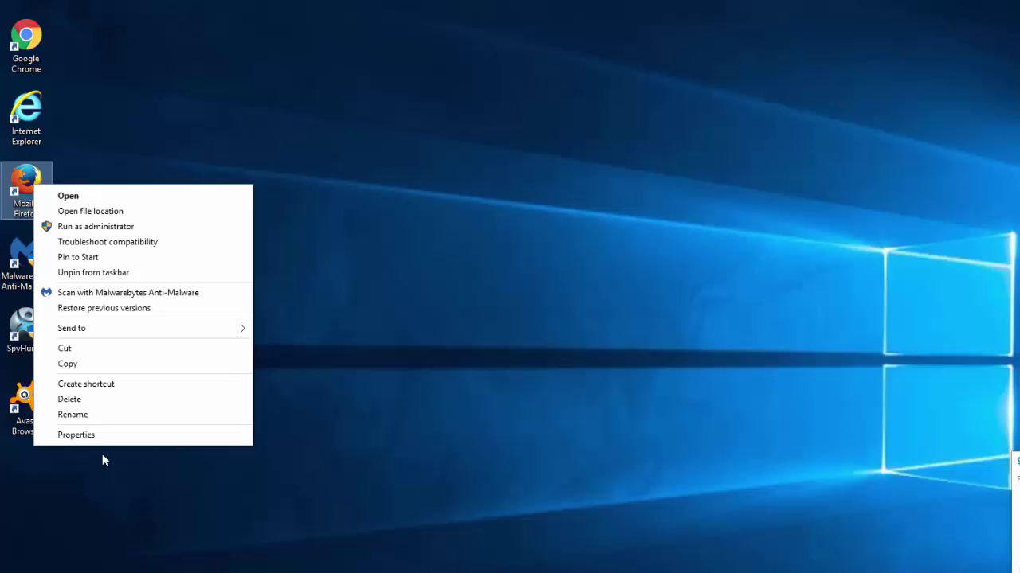
pyautogui.click(70, 379)
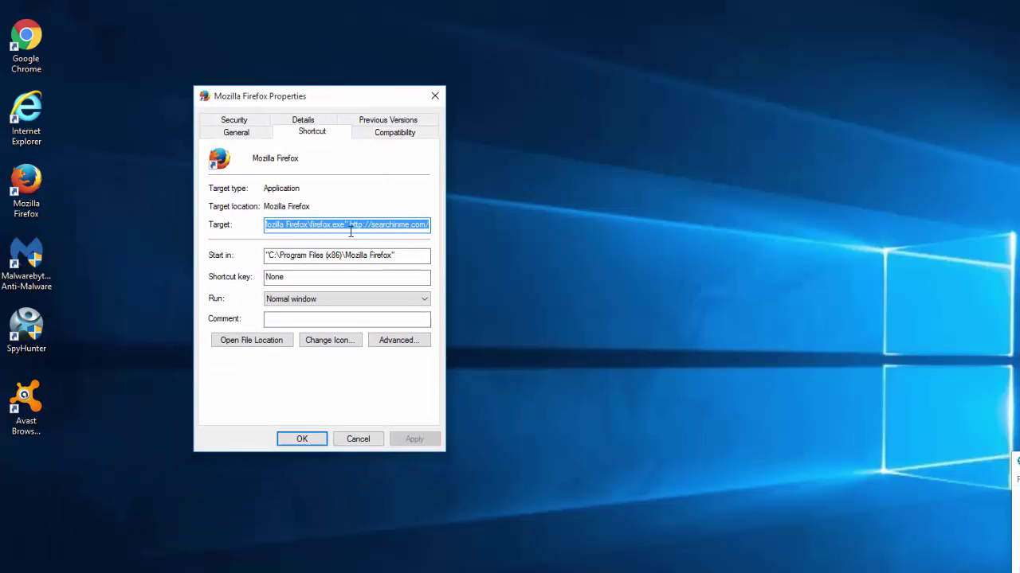
pyautogui.moveTo(351, 227); pyautogui.dragTo(448, 227)
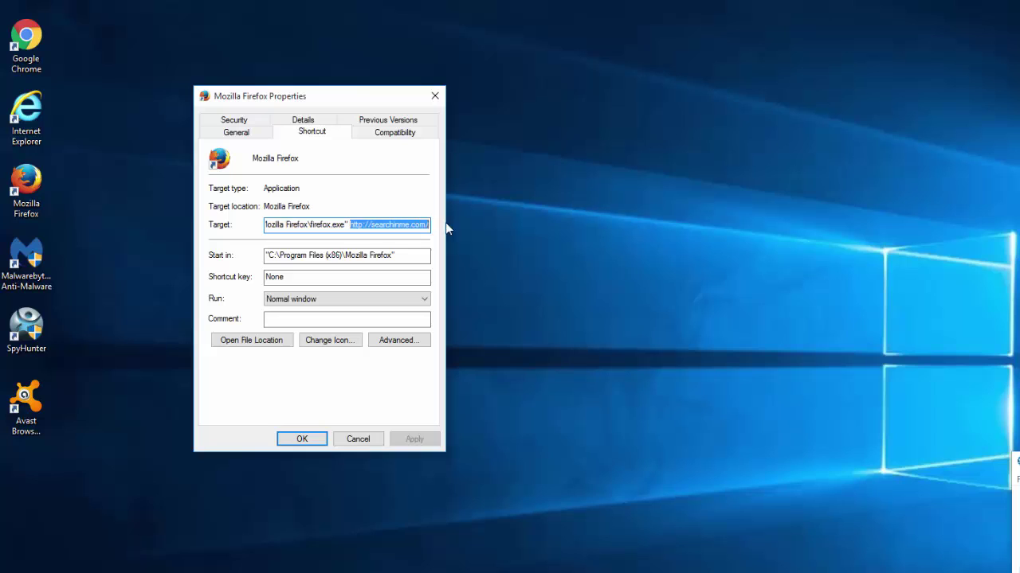
pyautogui.rightClick(418, 225)
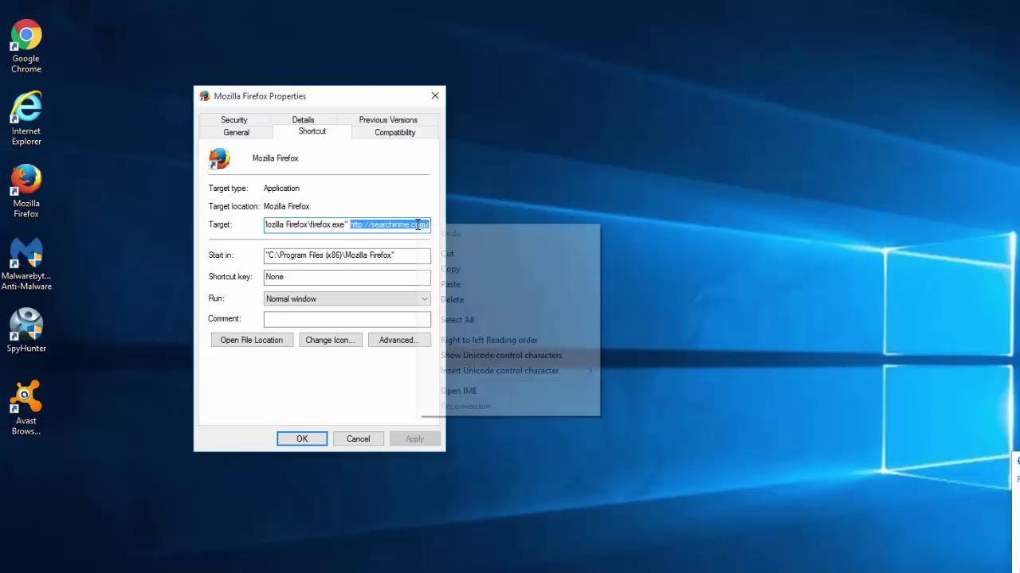
pyautogui.click(450, 270)
pyautogui.click(352, 225)
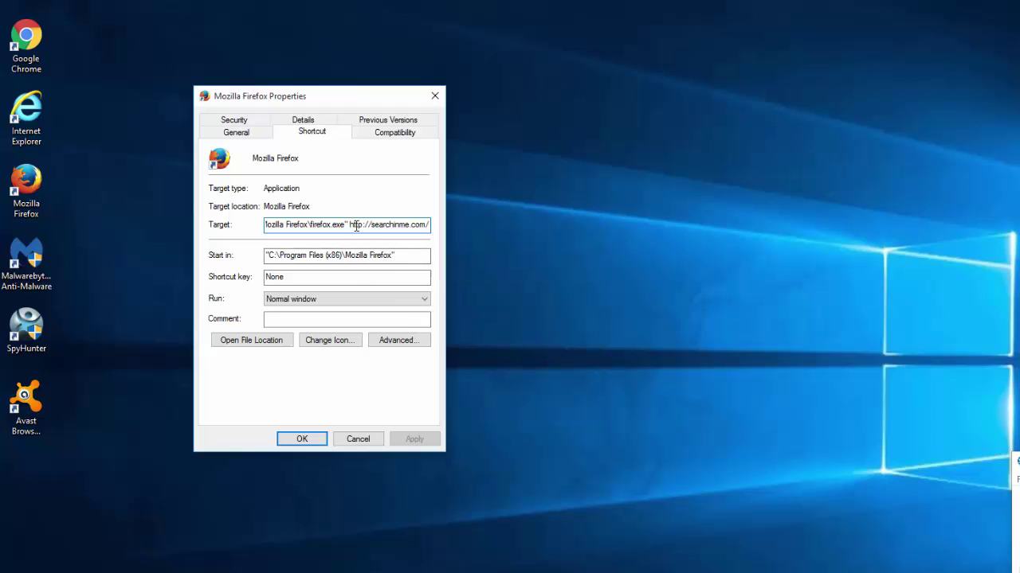
pyautogui.moveTo(348, 225); pyautogui.dragTo(482, 240)
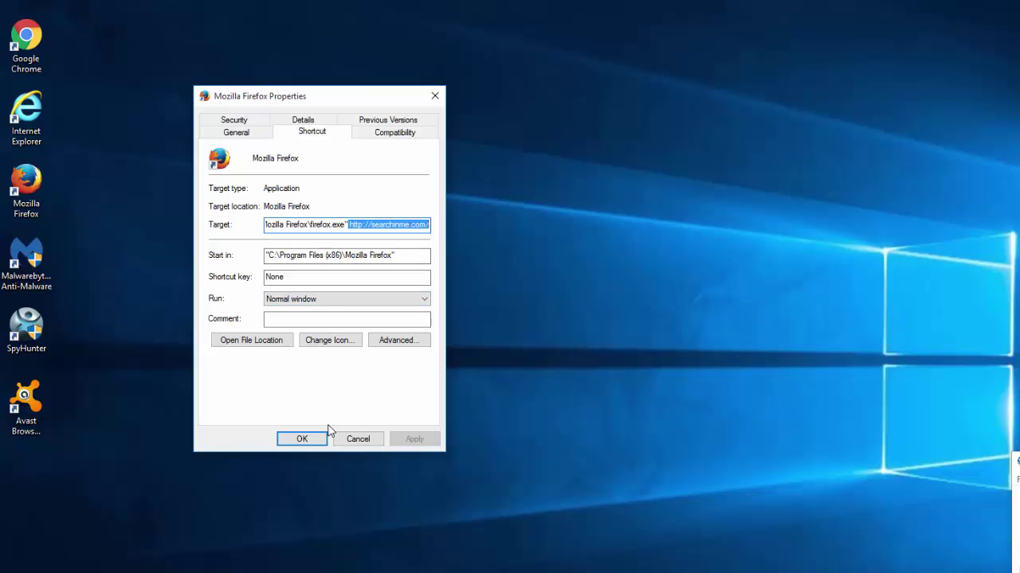
pyautogui.press('Delete')
pyautogui.click(304, 440)
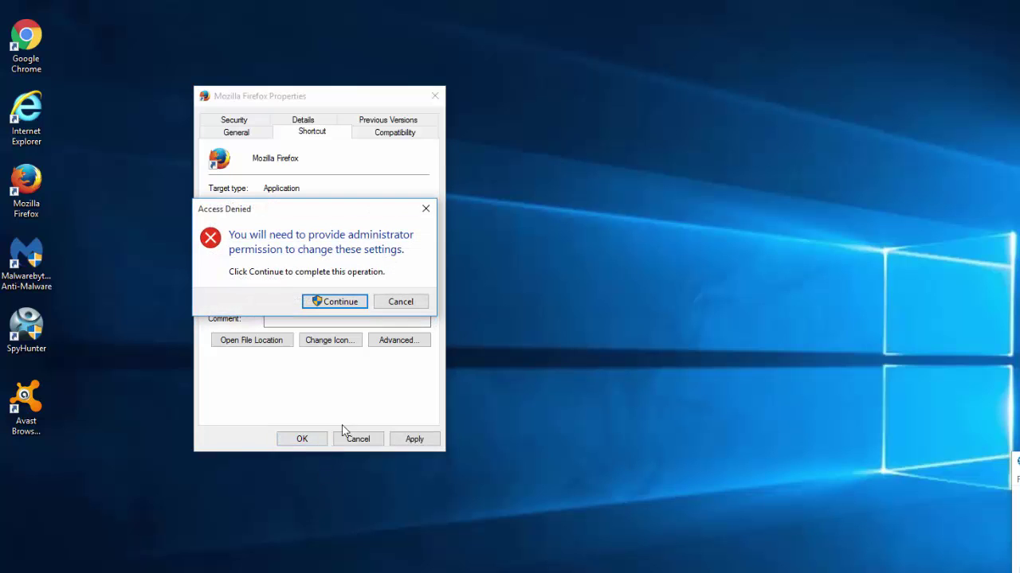
pyautogui.click(334, 302)
pyautogui.rightClick(26, 132)
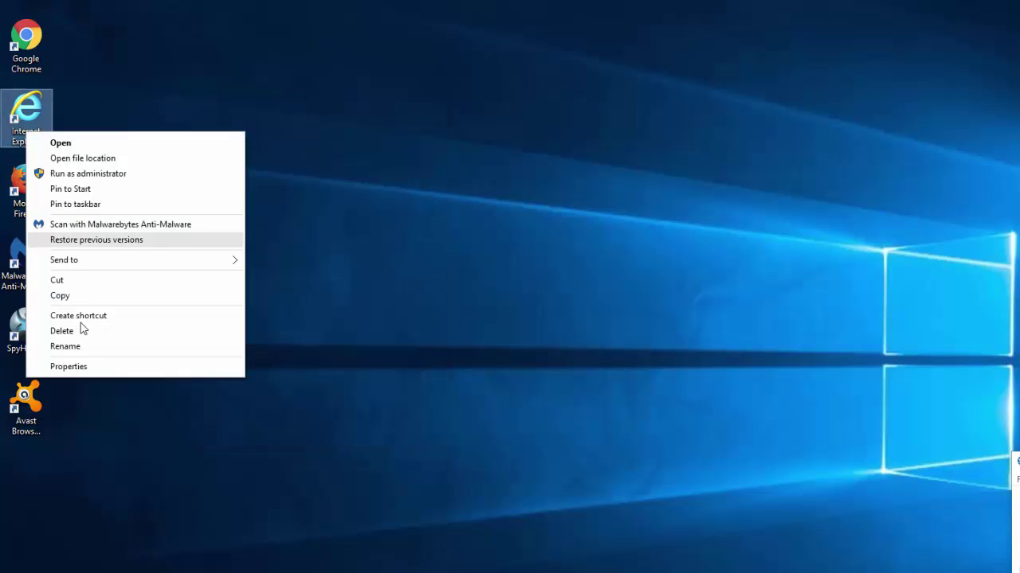
pyautogui.click(80, 368)
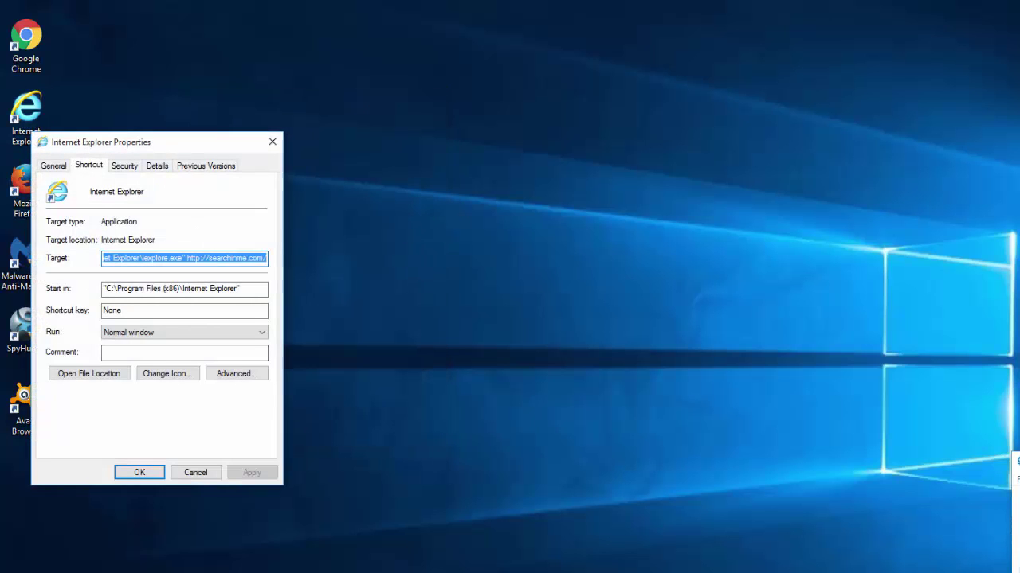
pyautogui.click(275, 235)
pyautogui.hotkey('shift', 'End')
pyautogui.press('Delete')
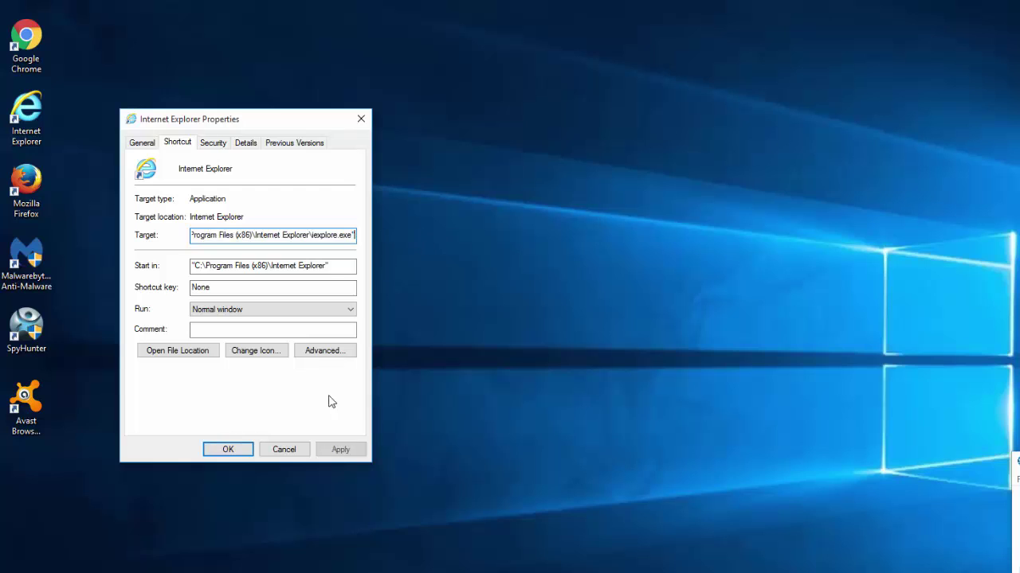
pyautogui.click(340, 449)
pyautogui.click(265, 450)
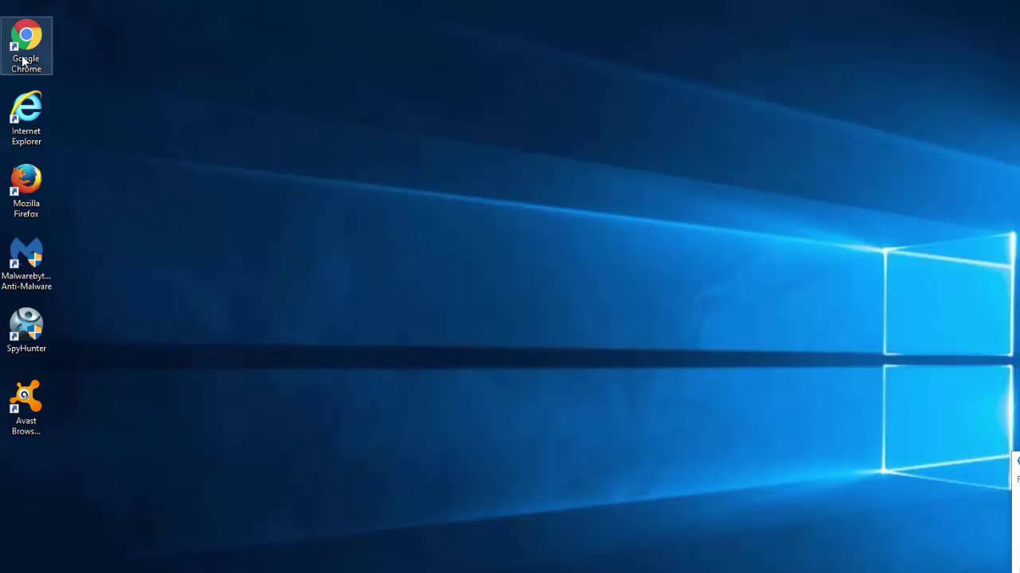
pyautogui.rightClick(26, 54)
pyautogui.click(90, 308)
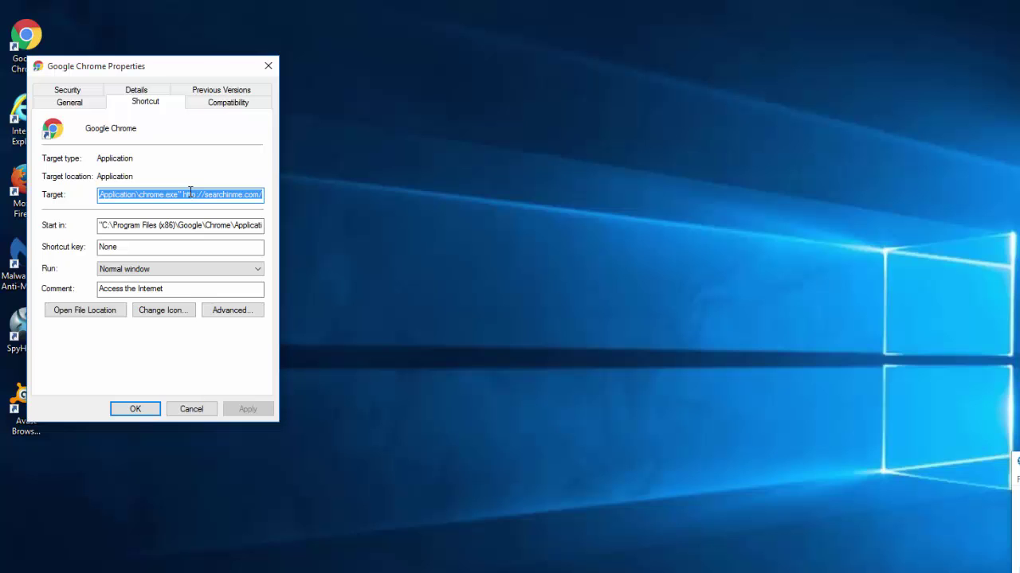
pyautogui.click(190, 195)
pyautogui.hotkey('shift', 'End')
pyautogui.press('Delete')
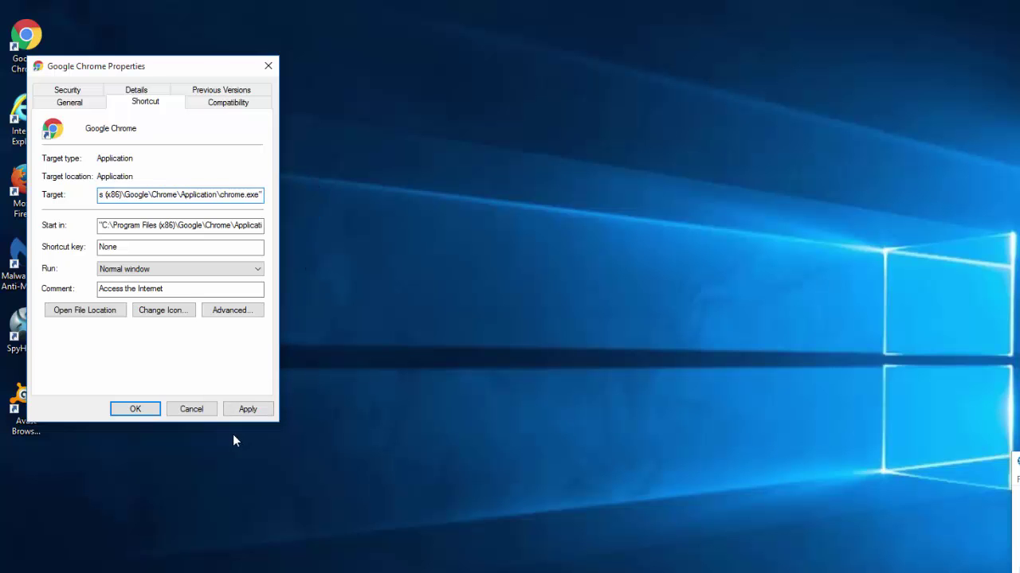
pyautogui.click(247, 409)
pyautogui.click(146, 271)
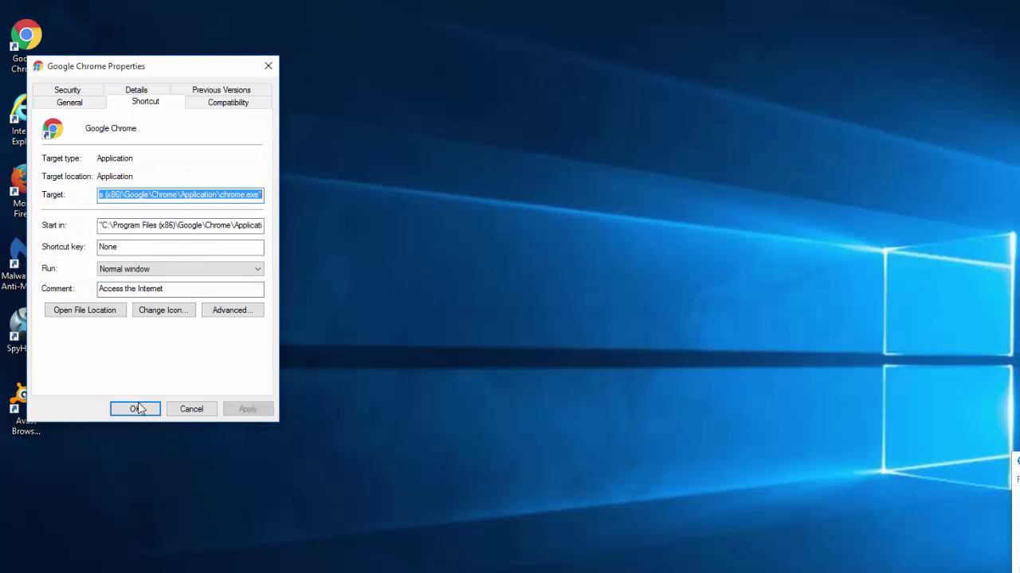
pyautogui.click(135, 409)
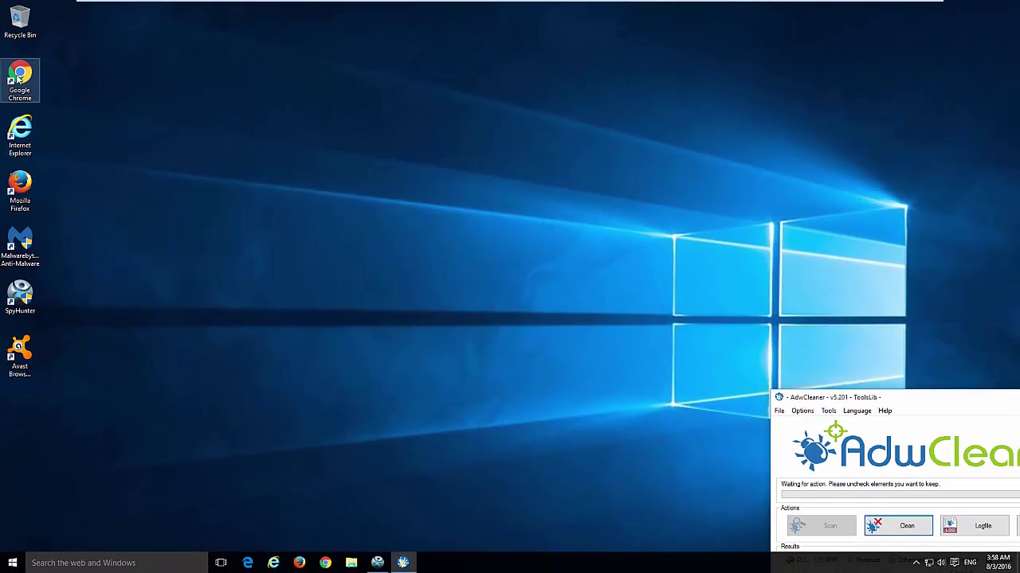
pyautogui.doubleClick(18, 78)
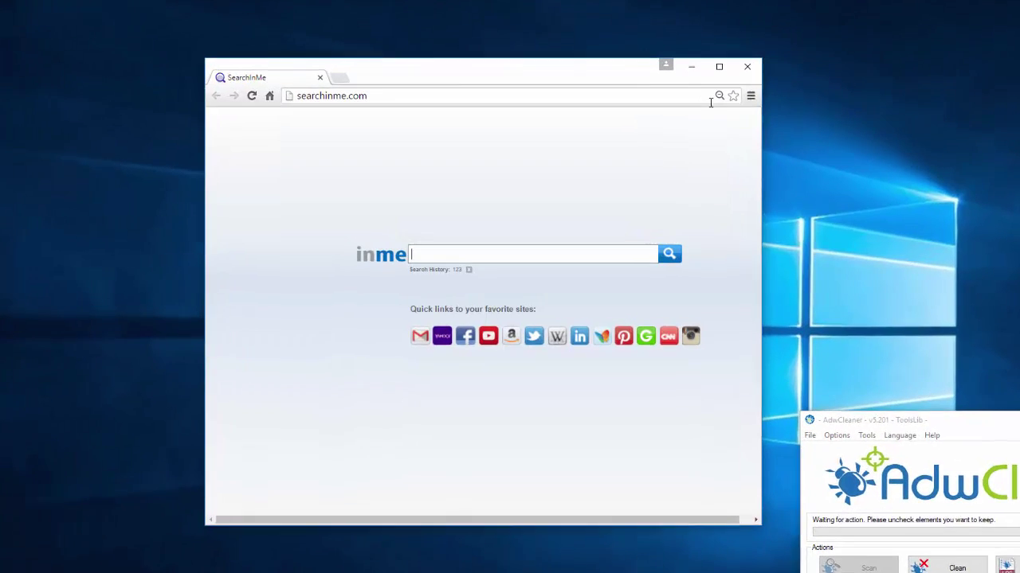
pyautogui.click(750, 96)
pyautogui.click(653, 317)
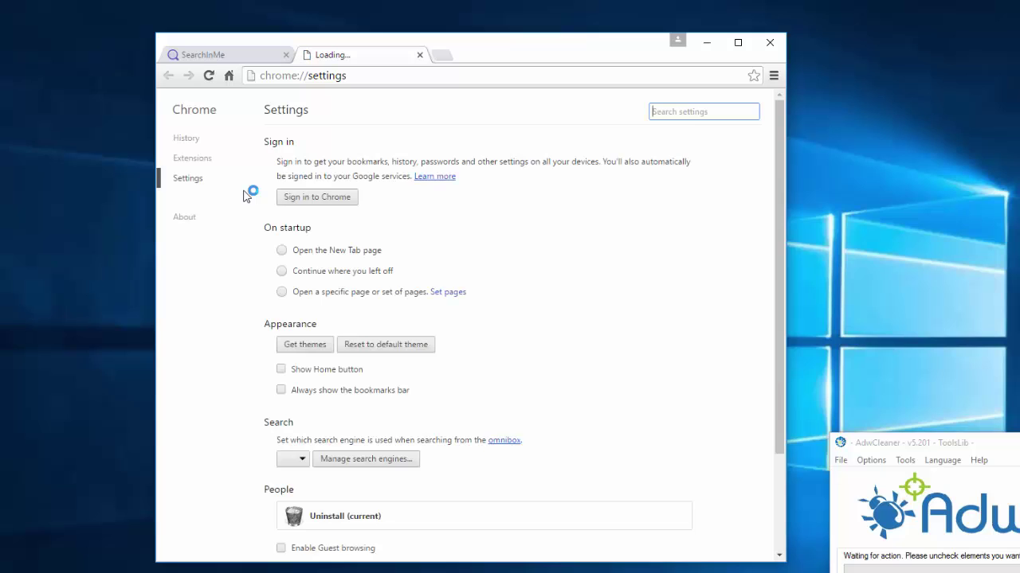
pyautogui.click(445, 300)
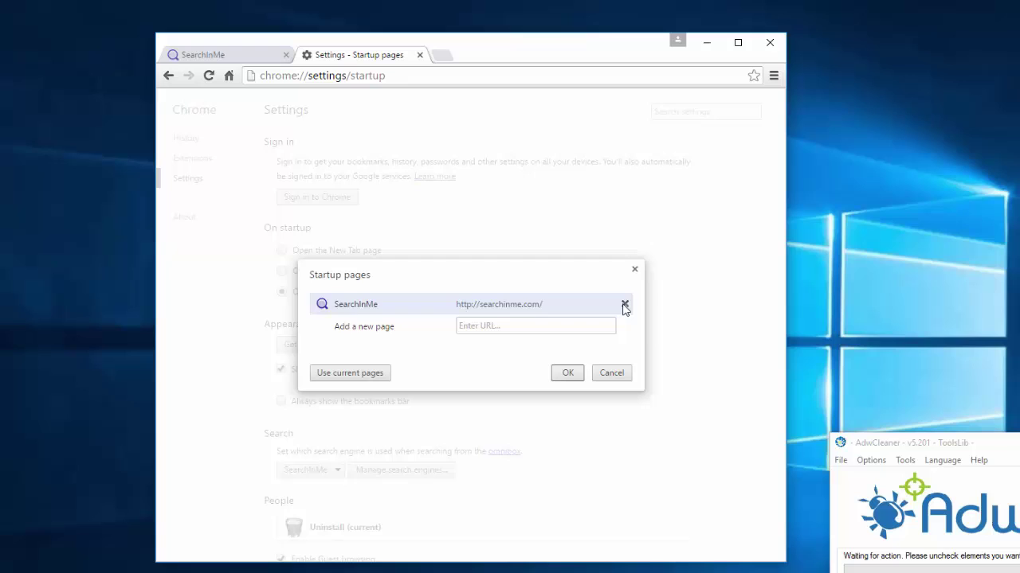
pyautogui.click(624, 305)
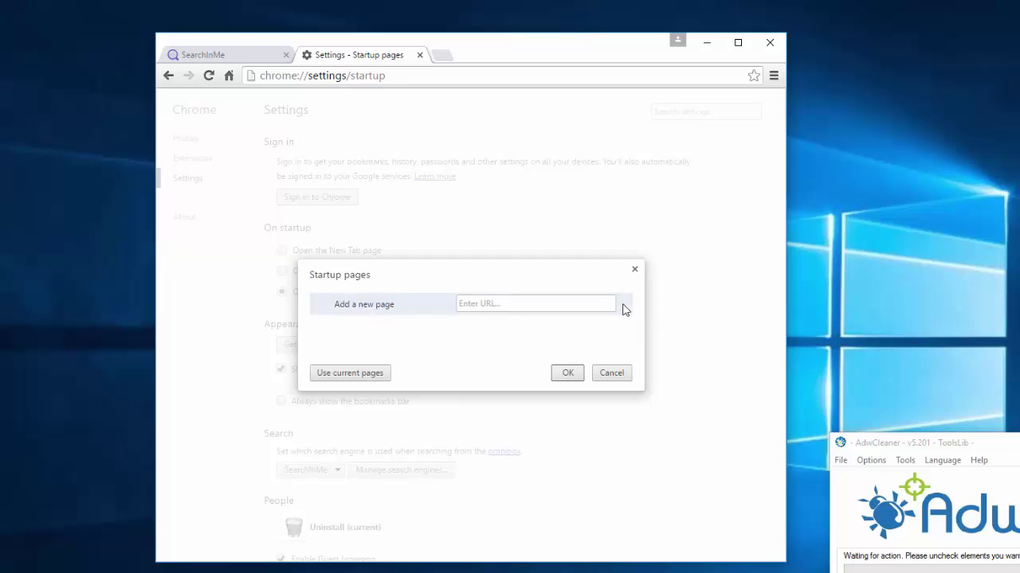
pyautogui.click(567, 374)
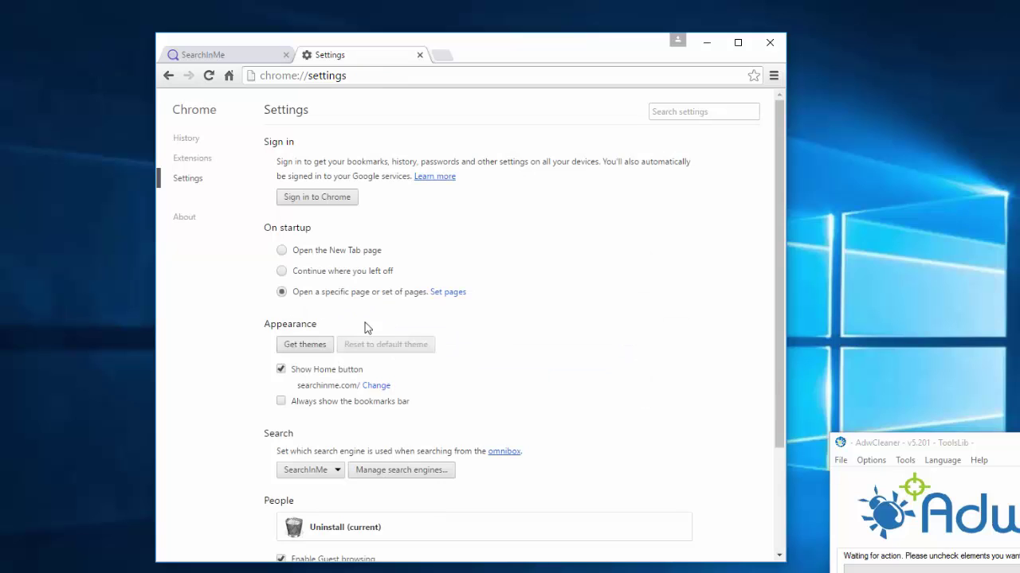
pyautogui.click(282, 251)
# Clear the searchinme.com address from Chrome's home page, use the New Tab page instead and hide the Home button
pyautogui.click(374, 388)
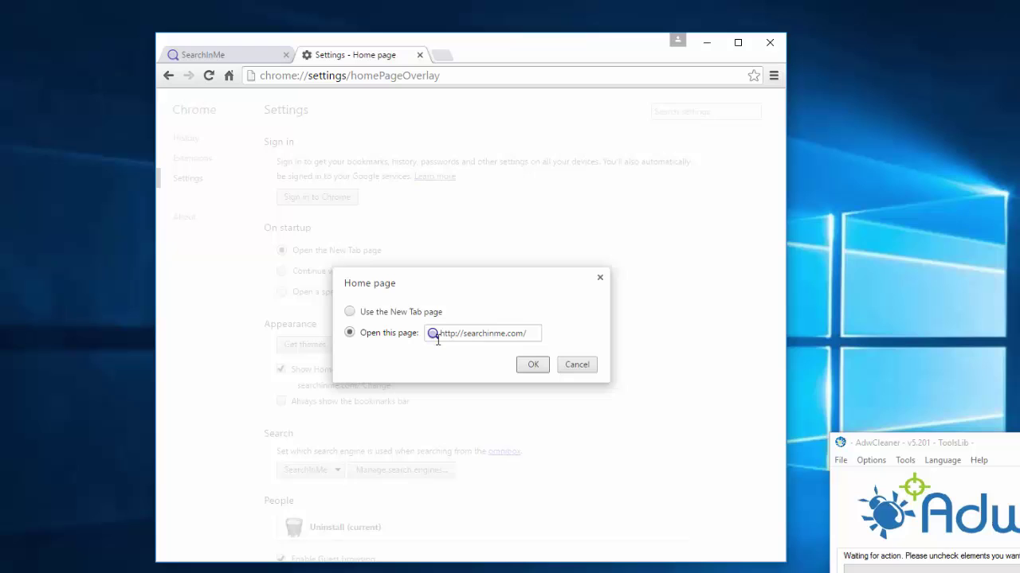
pyautogui.moveTo(433, 333); pyautogui.dragTo(535, 334)
pyautogui.press('BackSpace')
pyautogui.click(351, 313)
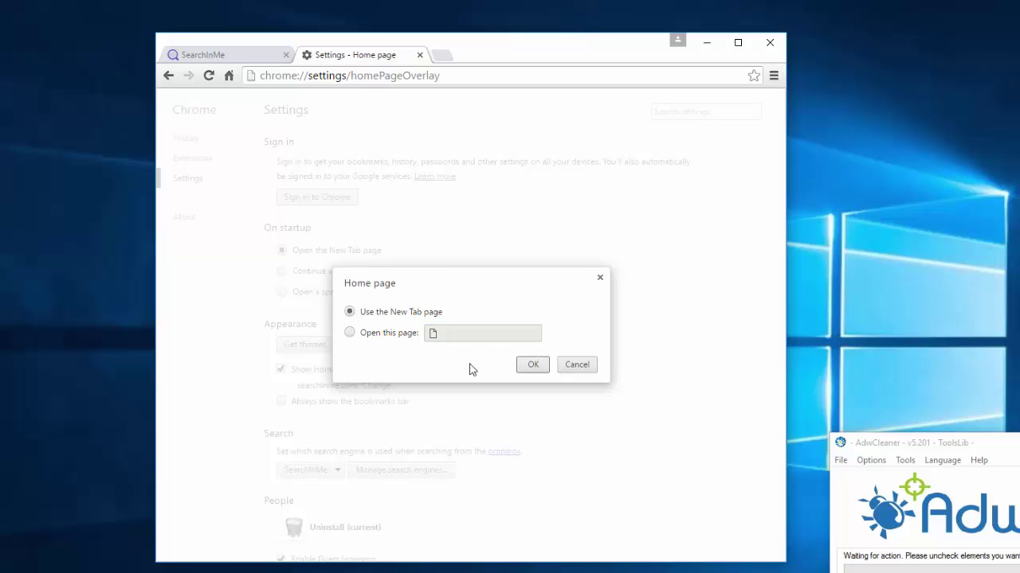
pyautogui.click(520, 366)
pyautogui.click(280, 370)
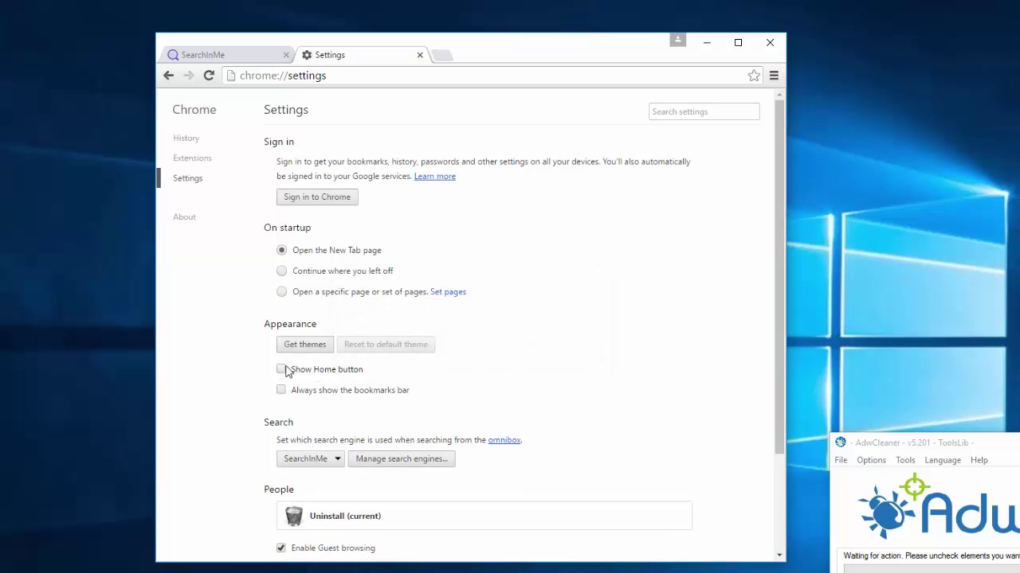
# Make Google the default search engine in Chrome's search engine list
pyautogui.click(386, 457)
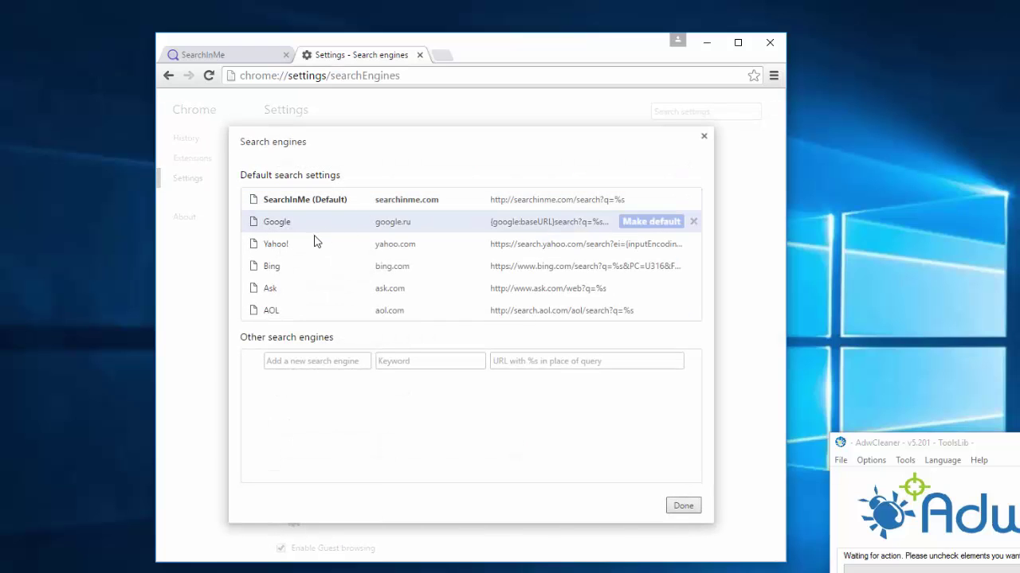
pyautogui.moveTo(538, 245)
pyautogui.moveTo(630, 227)
pyautogui.click(642, 226)
# Delete SearchInMe, Ask and AOL from Chrome's default search settings and finish editing the list
pyautogui.moveTo(637, 195)
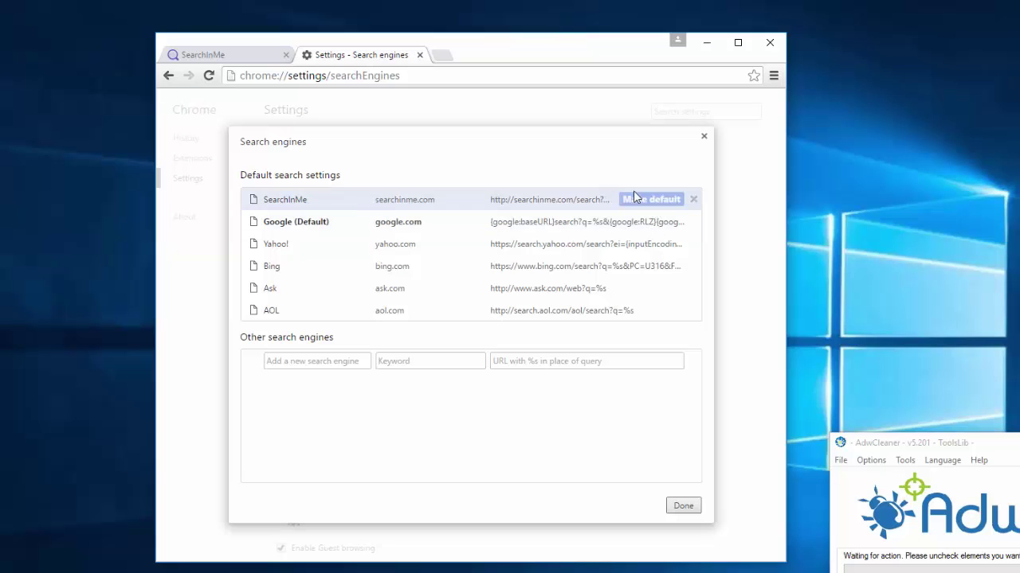
pyautogui.click(694, 200)
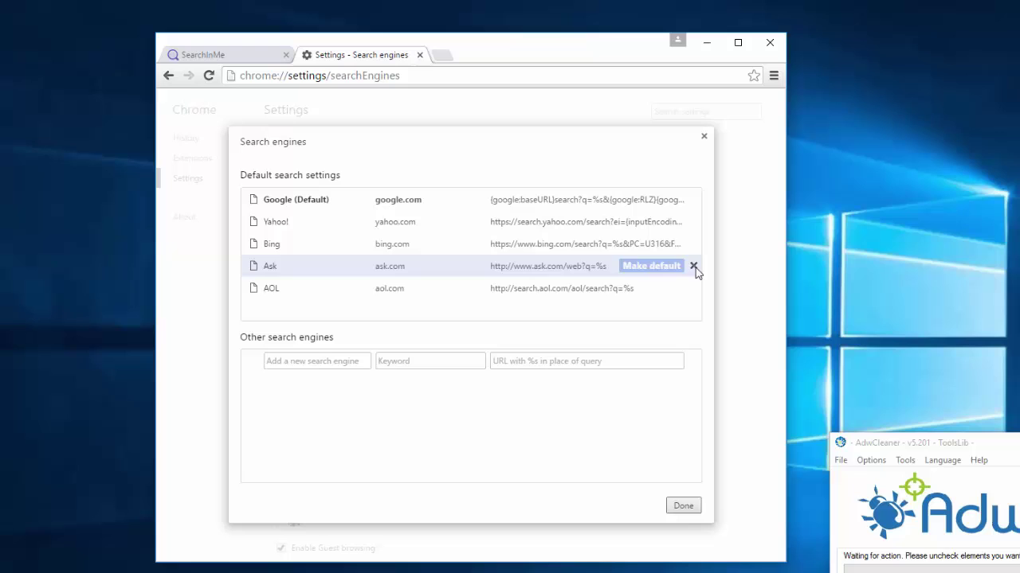
pyautogui.click(694, 267)
pyautogui.click(693, 268)
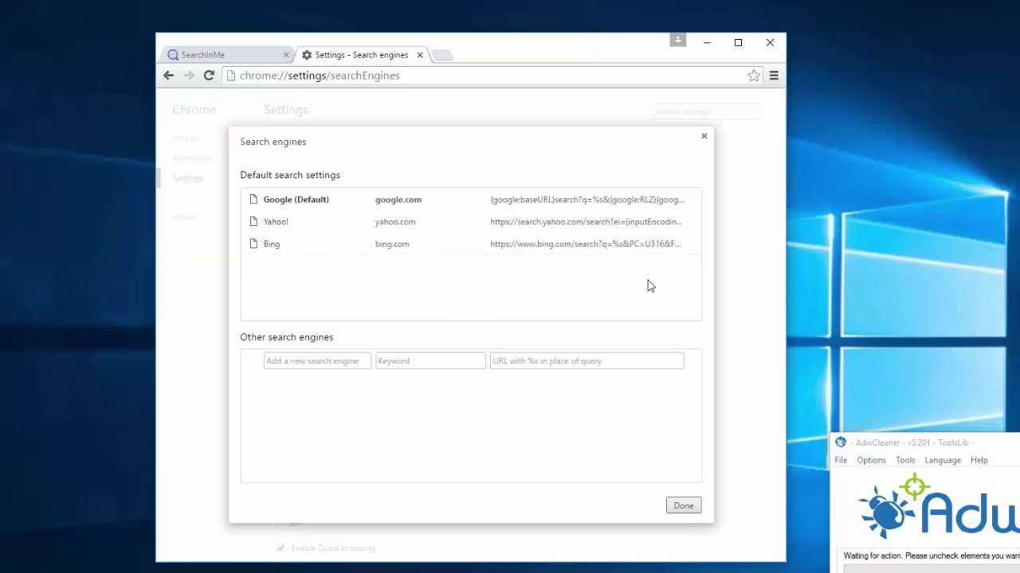
pyautogui.click(683, 506)
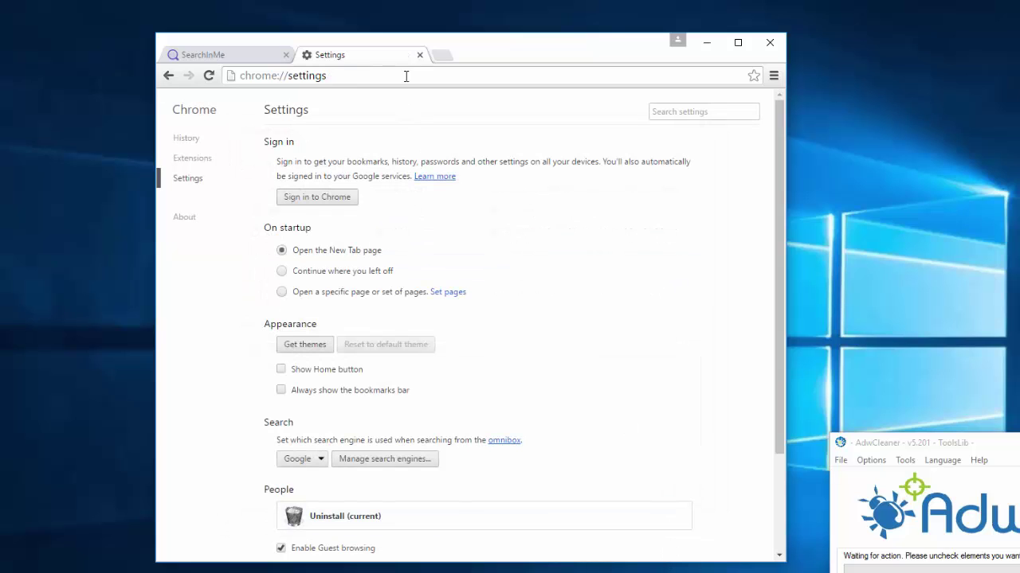
# Close Chrome's Settings and SearchInMe tabs, and close the browser window showing the New Tab page
pyautogui.click(419, 55)
pyautogui.click(286, 54)
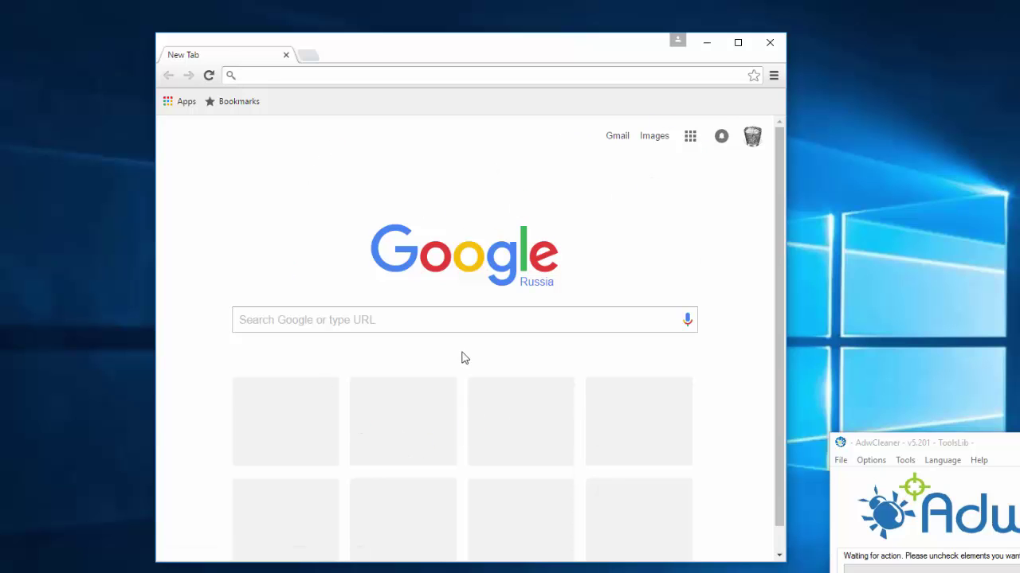
pyautogui.click(768, 45)
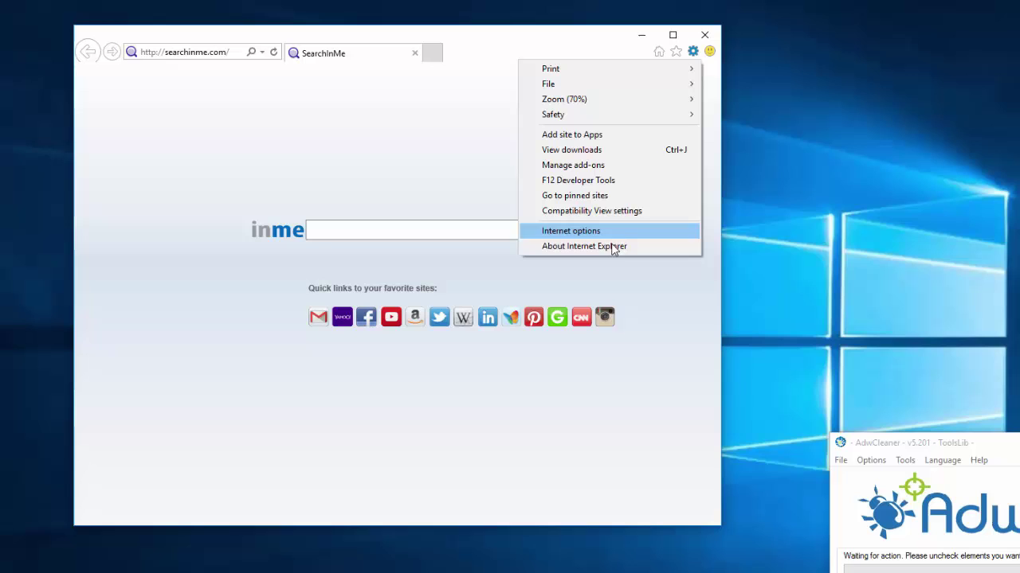
# Set Internet Explorer's home page to the new tab page, about:Tabs, apply it and close the browser
pyautogui.click(591, 232)
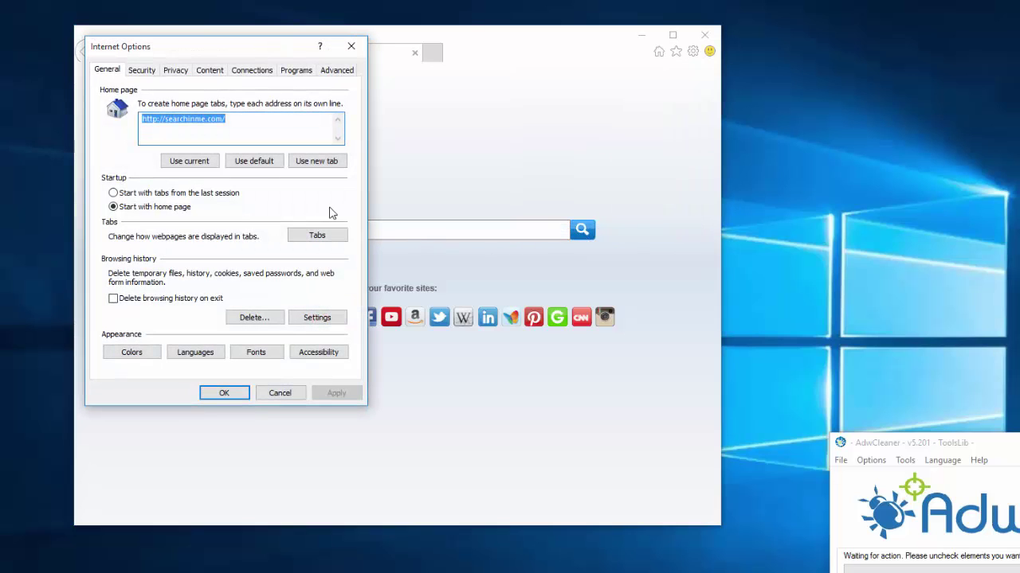
pyautogui.click(317, 163)
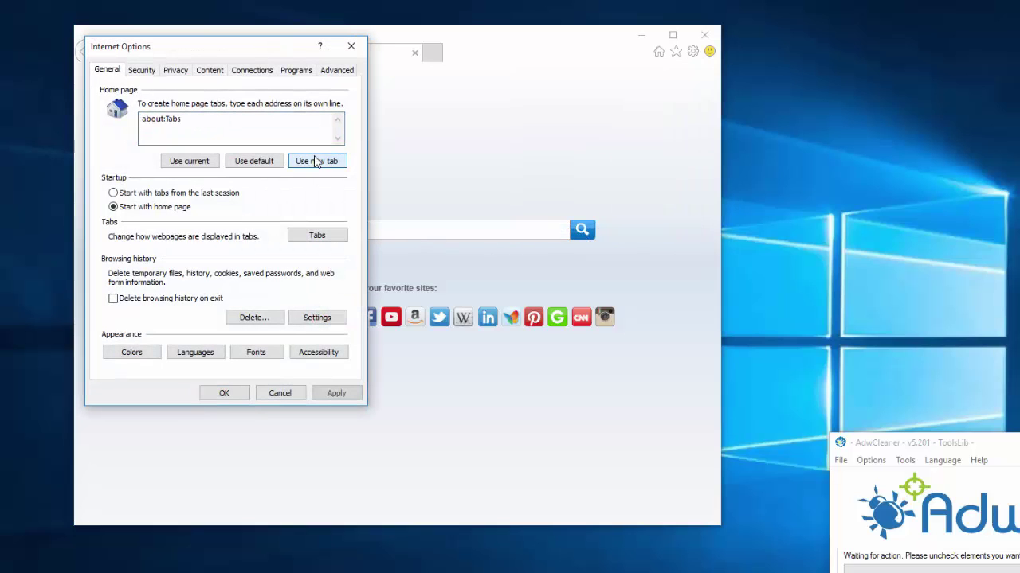
pyautogui.click(332, 401)
pyautogui.click(268, 393)
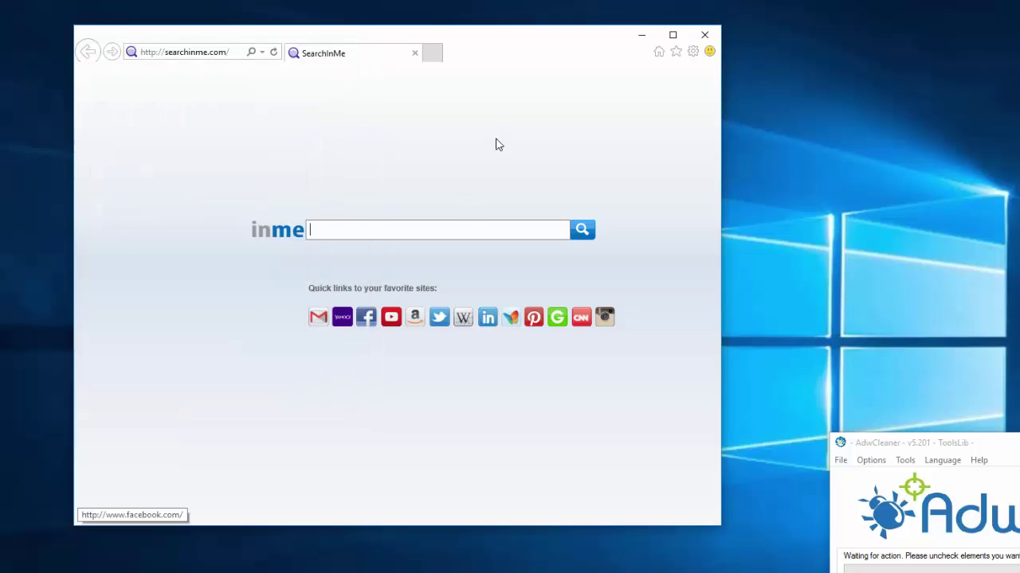
pyautogui.click(415, 52)
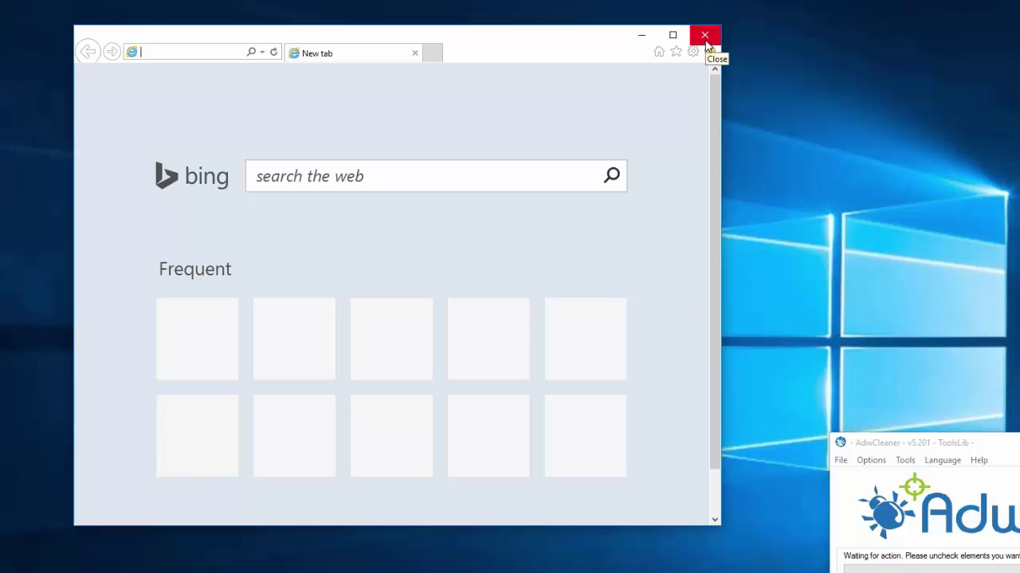
pyautogui.click(704, 37)
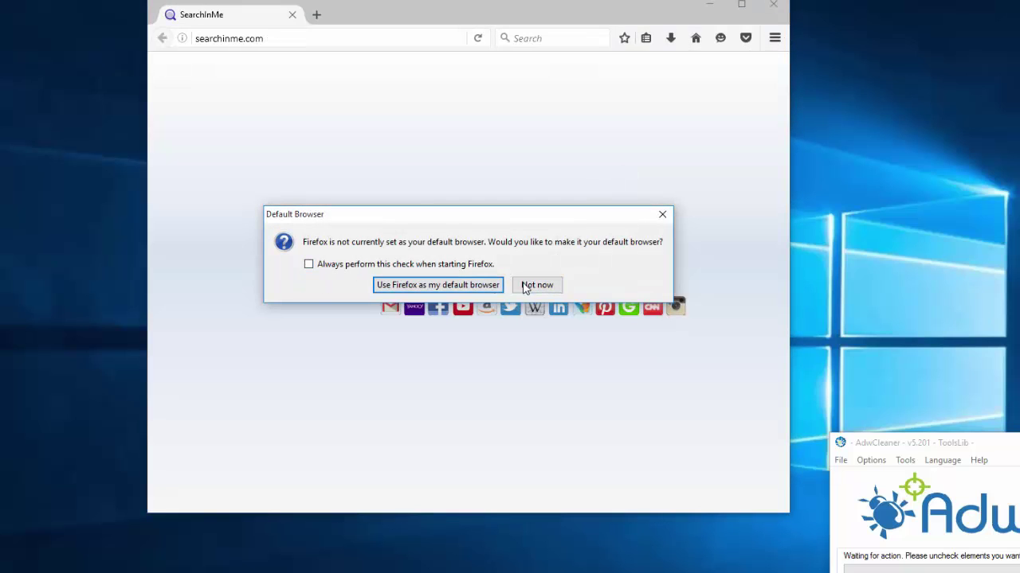
# Decline making Firefox the default browser and restore its home page to the default in the options
pyautogui.click(536, 285)
pyautogui.click(774, 37)
pyautogui.click(668, 240)
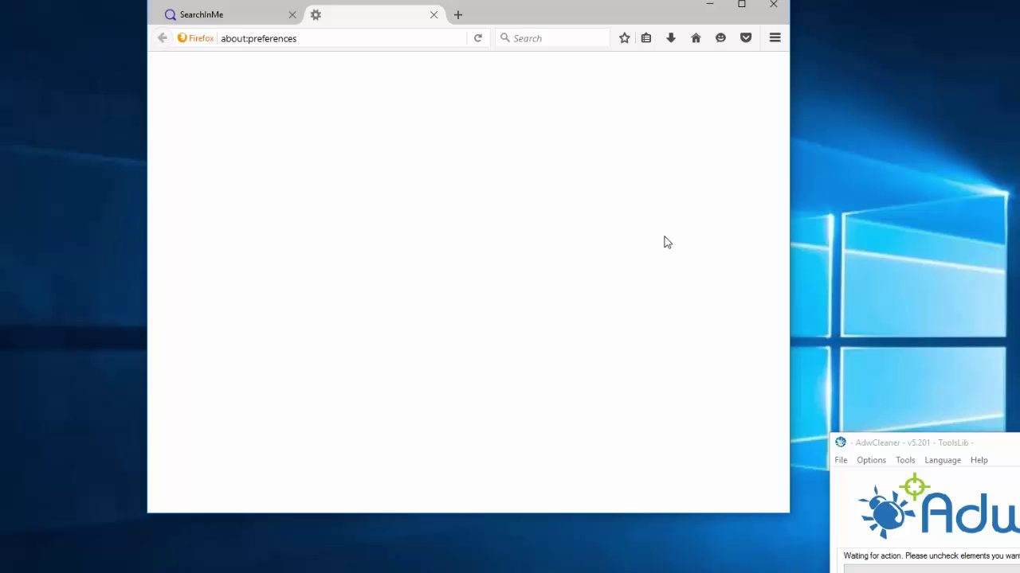
pyautogui.click(678, 279)
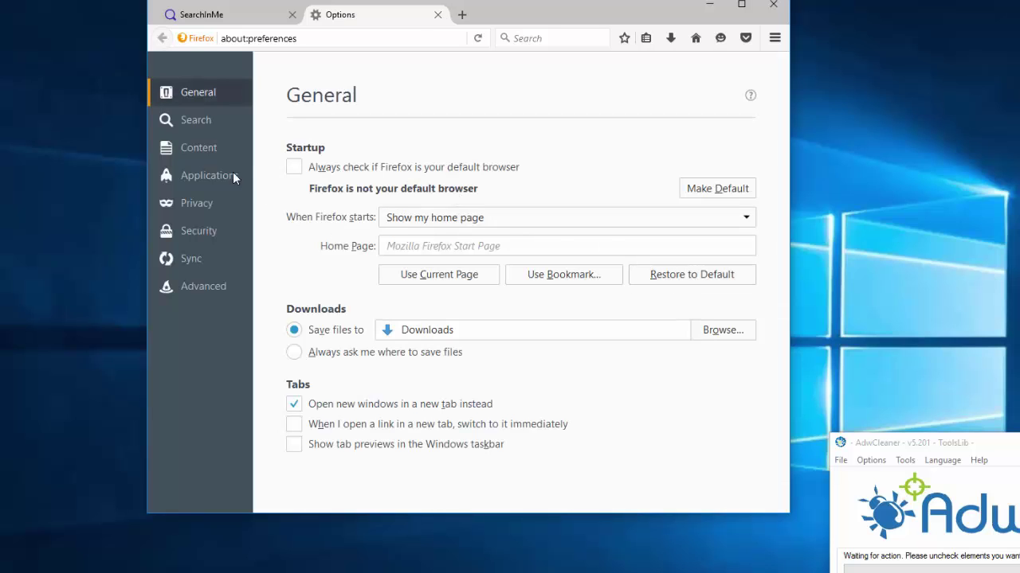
# Remove Amazon.com from the one-click search engines in Firefox's search options
pyautogui.click(187, 124)
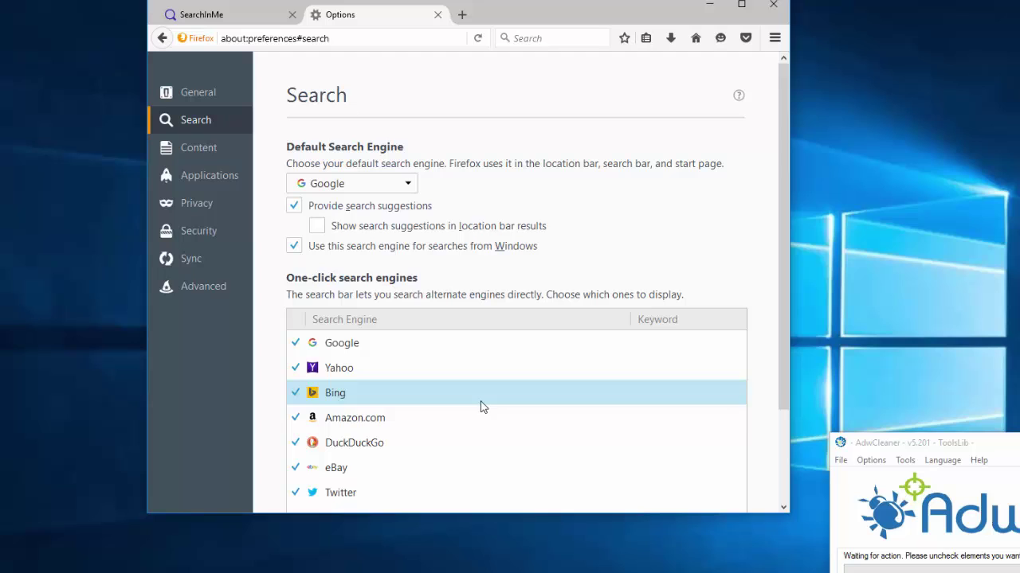
pyautogui.moveTo(785, 382); pyautogui.dragTo(785, 487)
pyautogui.click(381, 313)
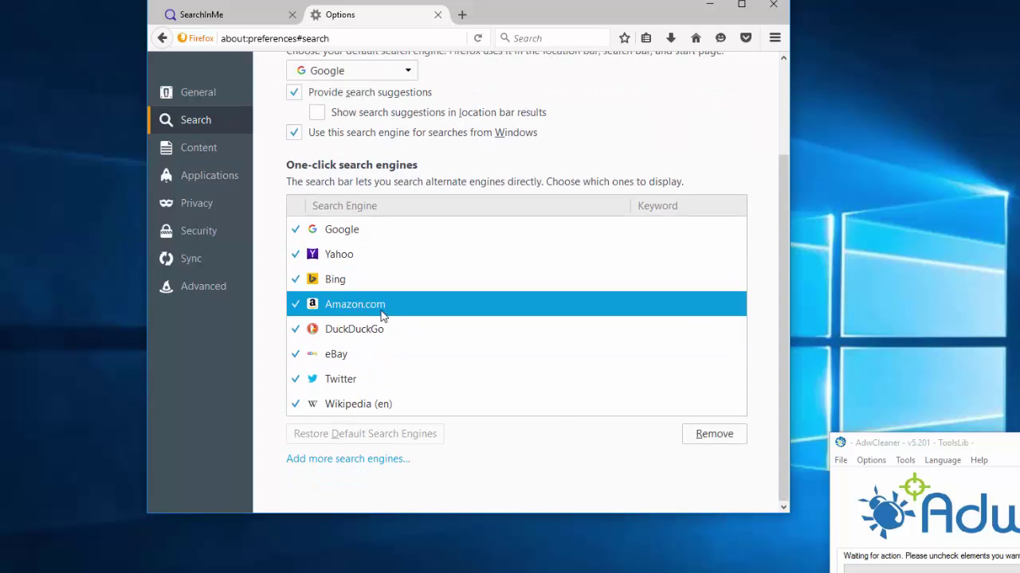
pyautogui.click(721, 434)
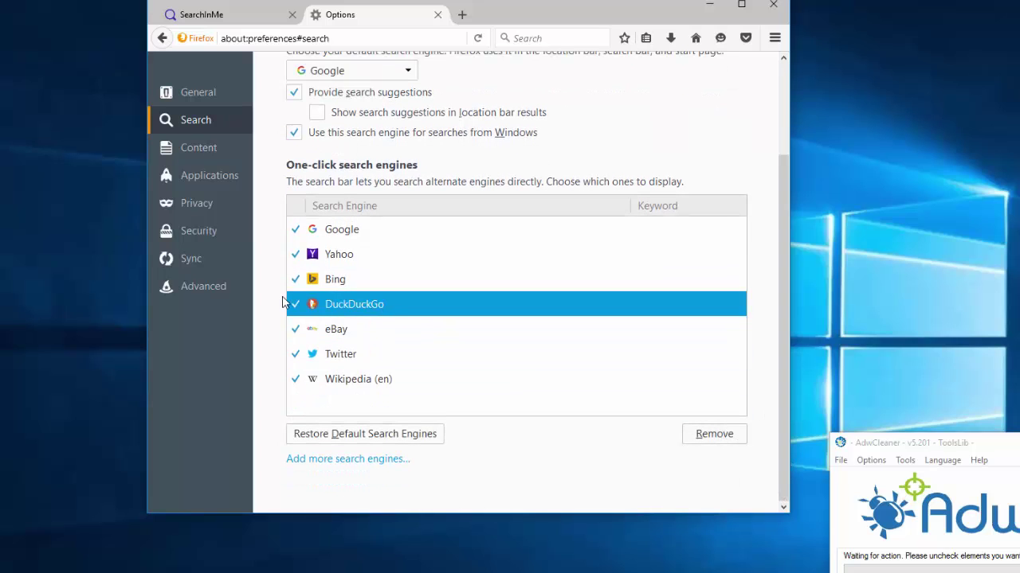
# Switch Firefox's default search engine to Yahoo and back to Google
pyautogui.click(356, 358)
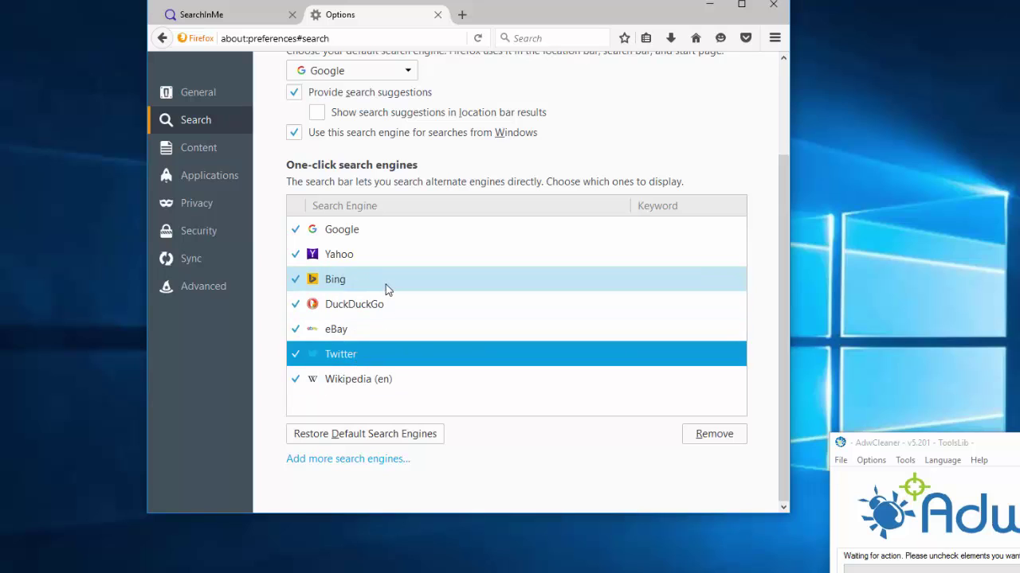
pyautogui.click(330, 72)
pyautogui.click(331, 113)
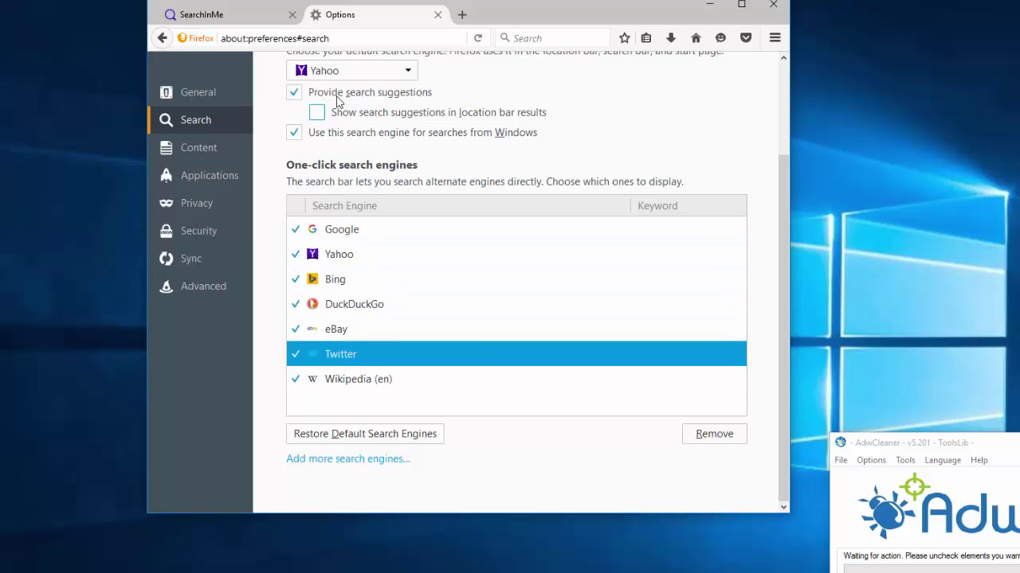
pyautogui.click(338, 73)
pyautogui.click(338, 90)
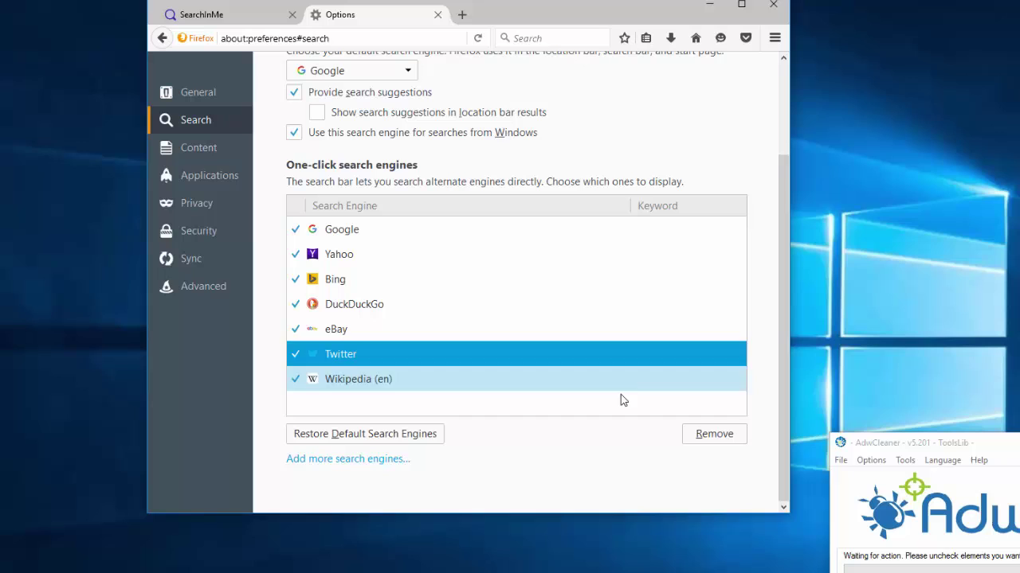
# Remove Twitter and eBay from Firefox's one-click search engines
pyautogui.click(444, 382)
pyautogui.click(419, 361)
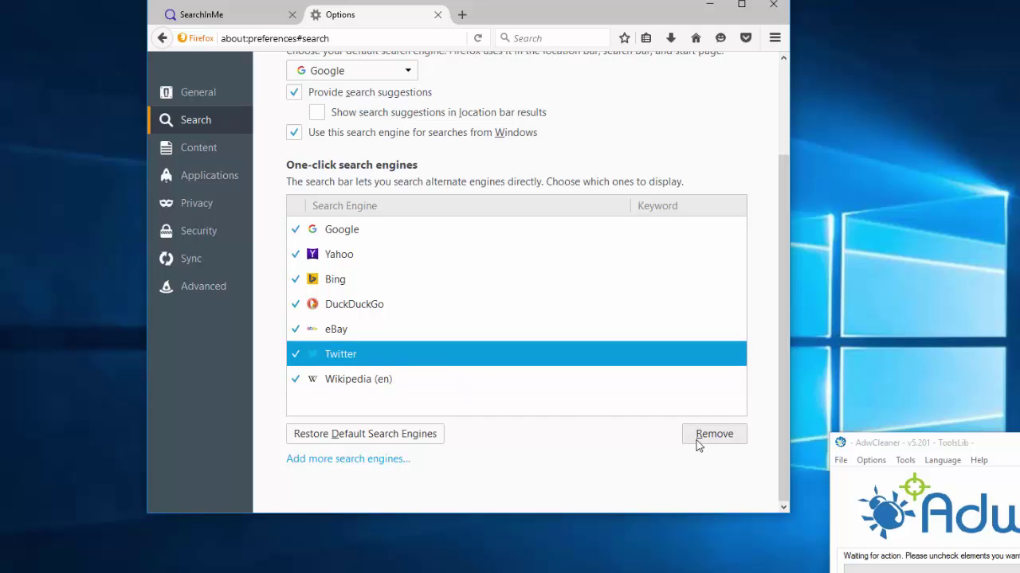
pyautogui.click(697, 444)
pyautogui.click(360, 329)
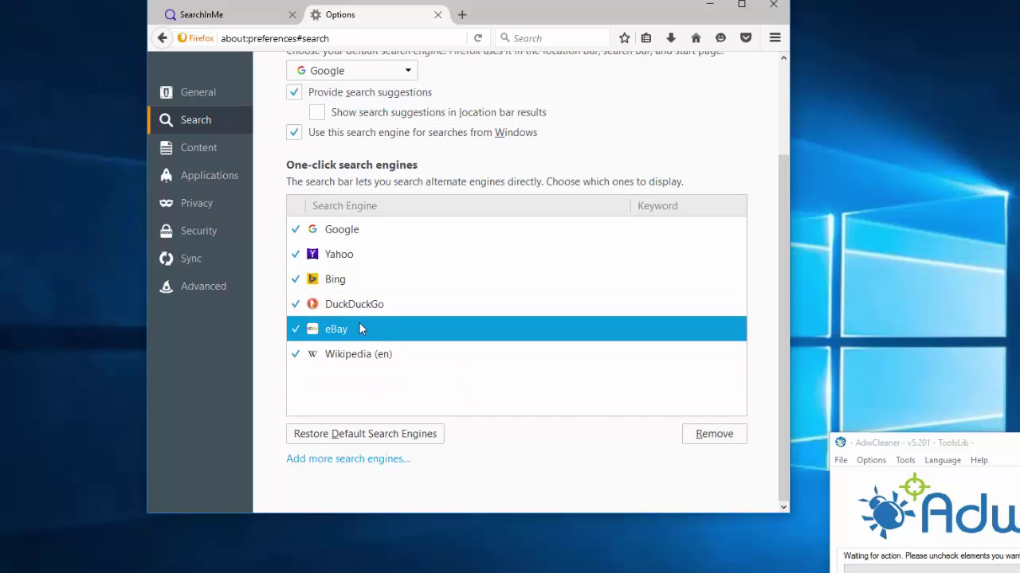
pyautogui.click(710, 433)
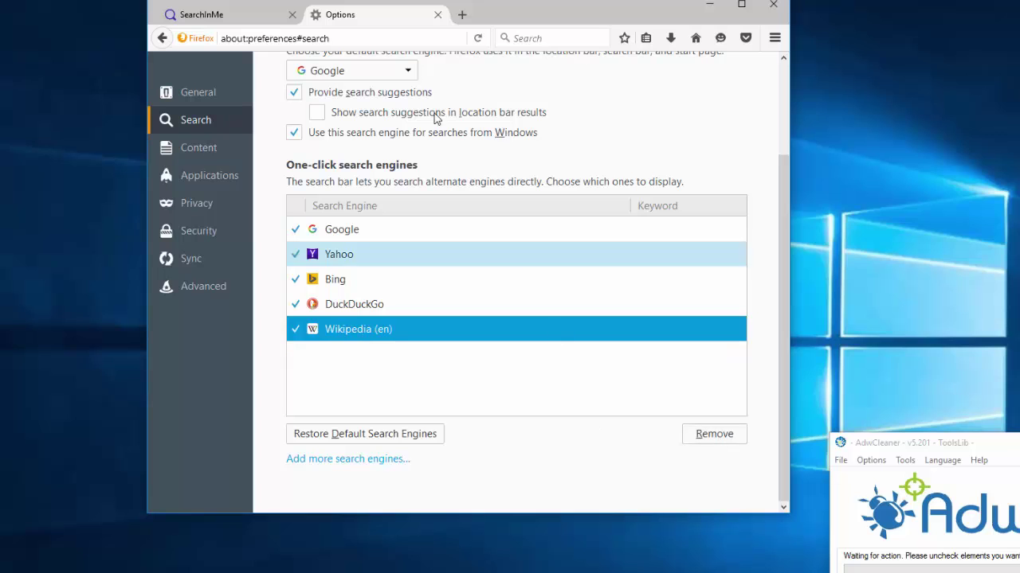
# Close Firefox's Options and SearchInMe tabs and exit the browser
pyautogui.click(437, 15)
pyautogui.click(292, 15)
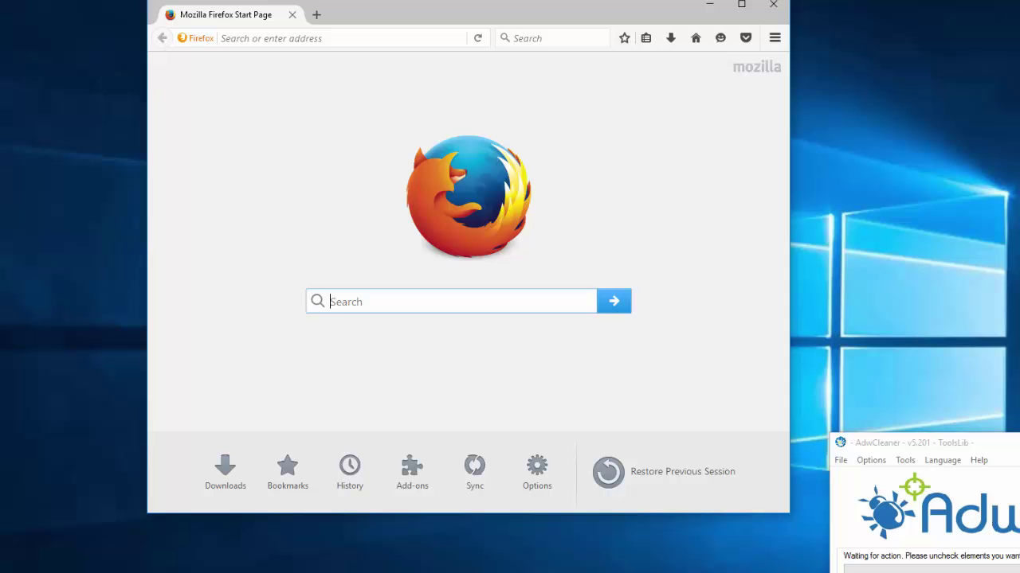
pyautogui.click(777, 8)
# Arrange the AdwCleaner and SpyHunter windows next to each other on the desktop, with AdwCleaner in front
pyautogui.moveTo(918, 450); pyautogui.dragTo(469, 158)
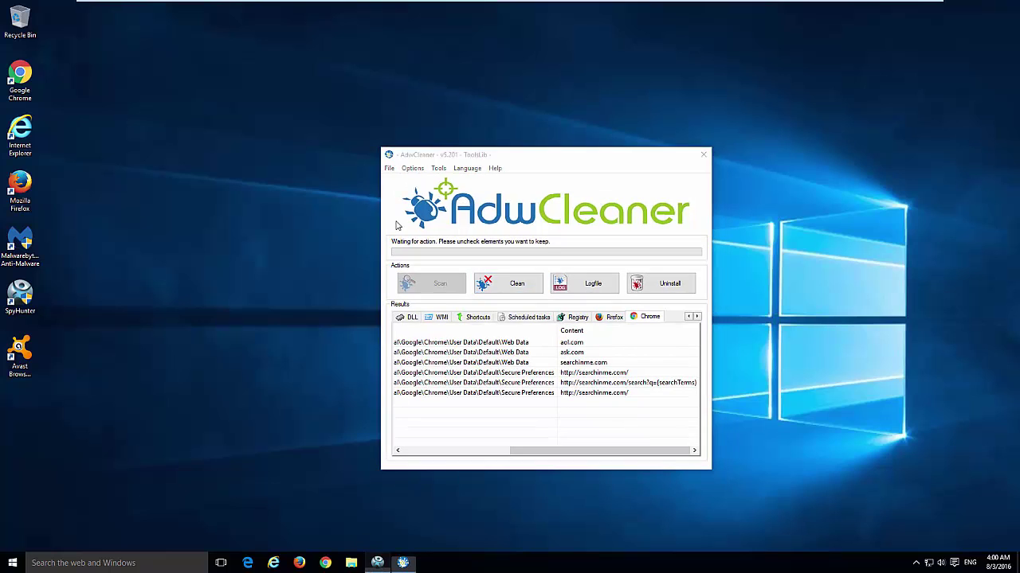
pyautogui.click(612, 214)
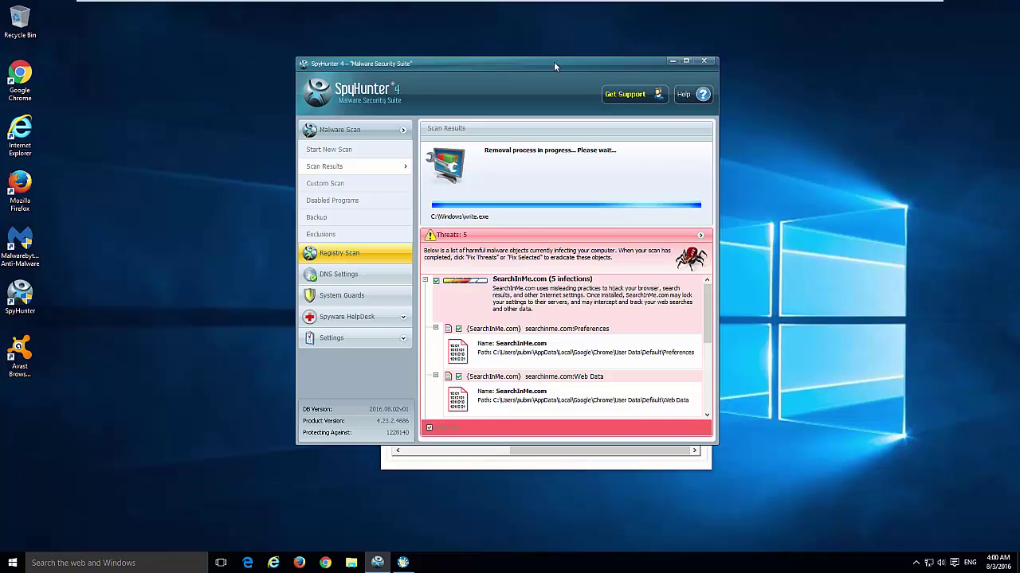
pyautogui.moveTo(554, 62); pyautogui.dragTo(429, 40)
pyautogui.click(684, 103)
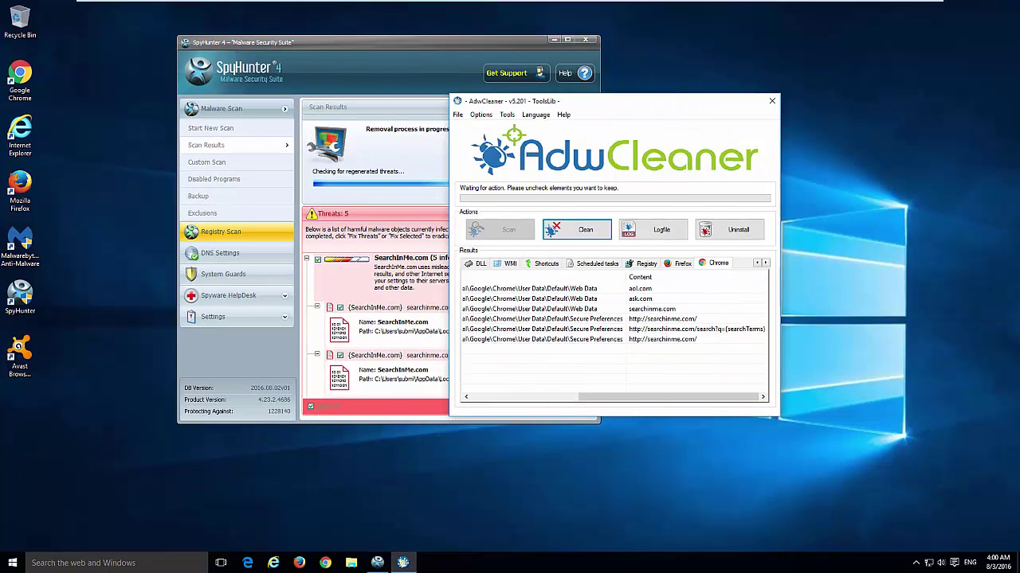
pyautogui.moveTo(671, 107); pyautogui.dragTo(691, 112)
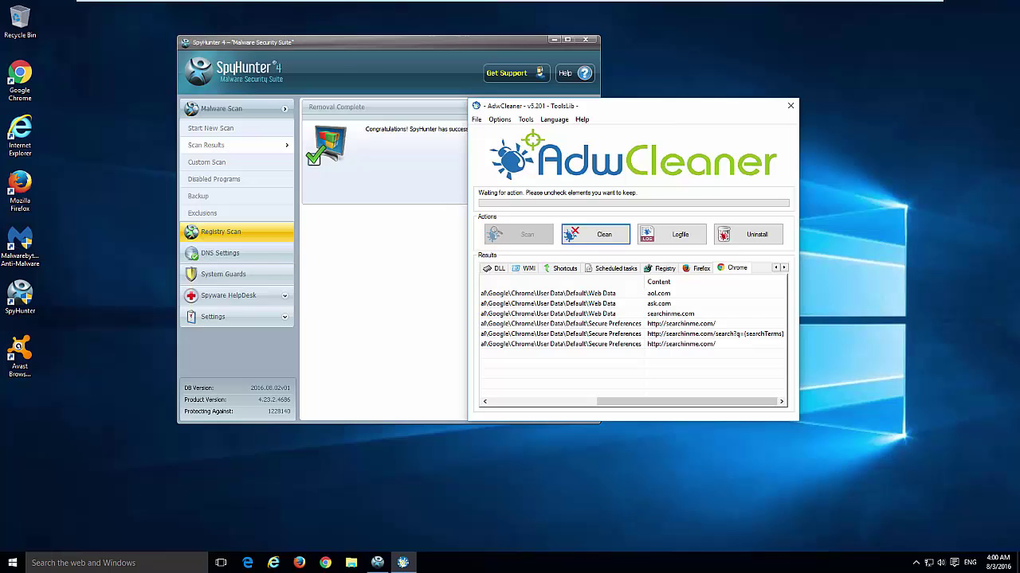
# Clean the detected elements with AdwCleaner, agreeing to close all programs, closing SpyHunter and acknowledging the unwanted-program advice
pyautogui.click(604, 234)
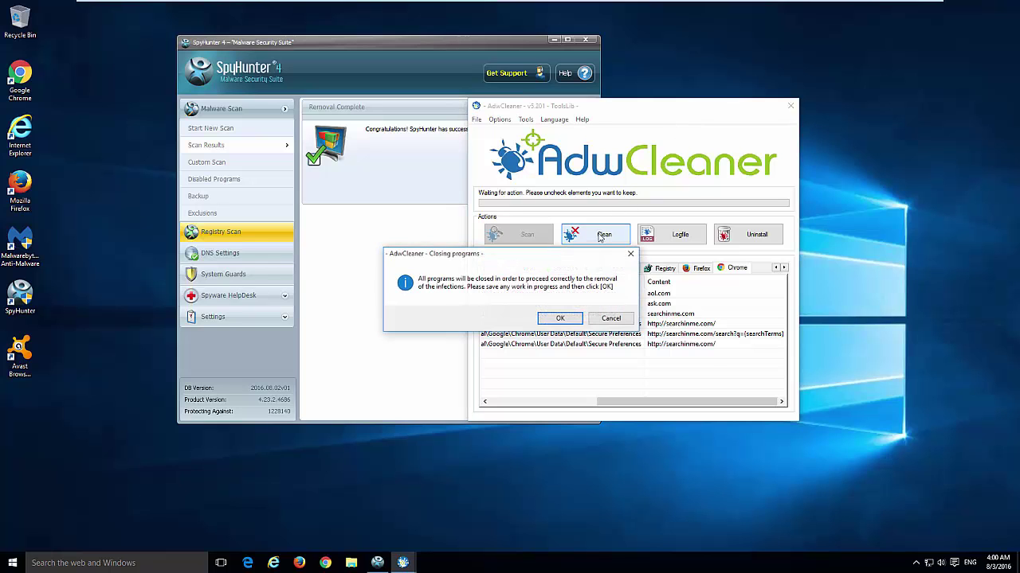
pyautogui.click(560, 318)
pyautogui.click(586, 39)
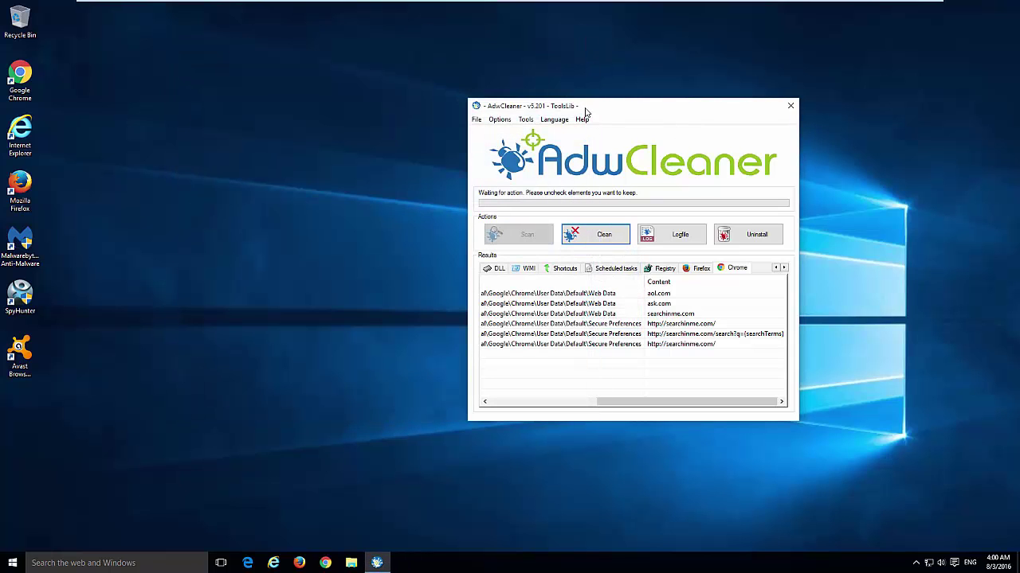
pyautogui.moveTo(586, 112); pyautogui.dragTo(467, 80)
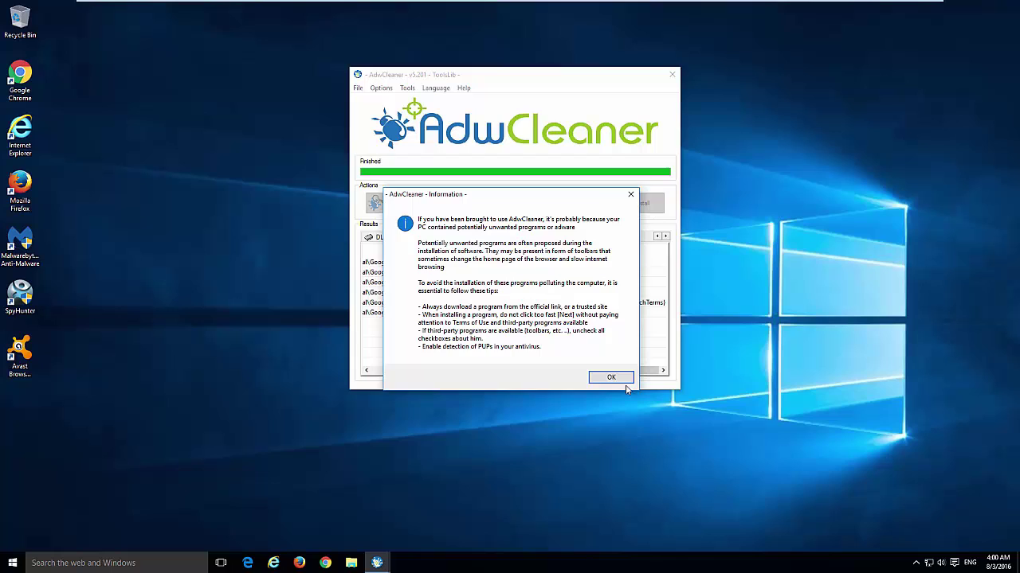
pyautogui.click(624, 380)
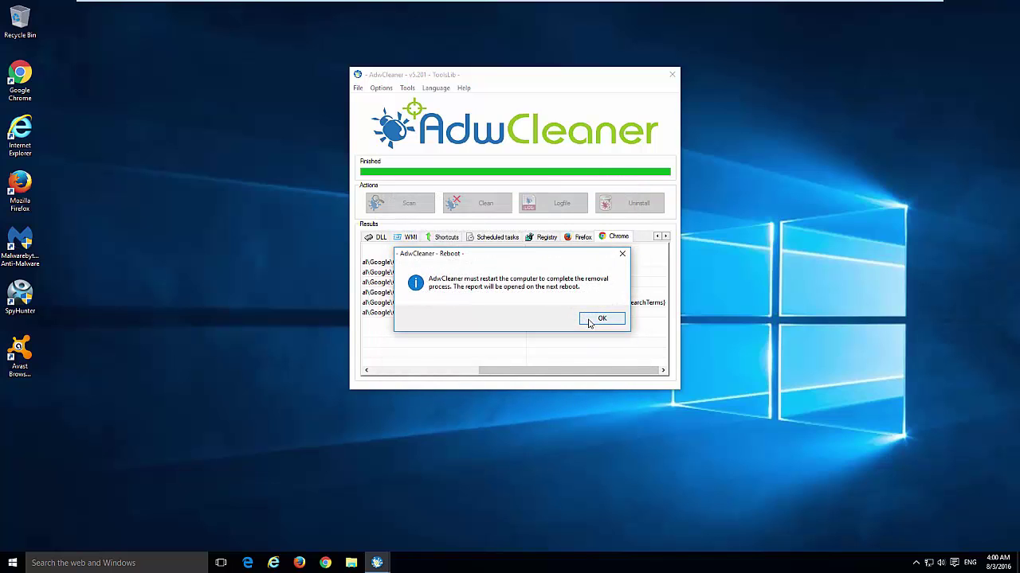